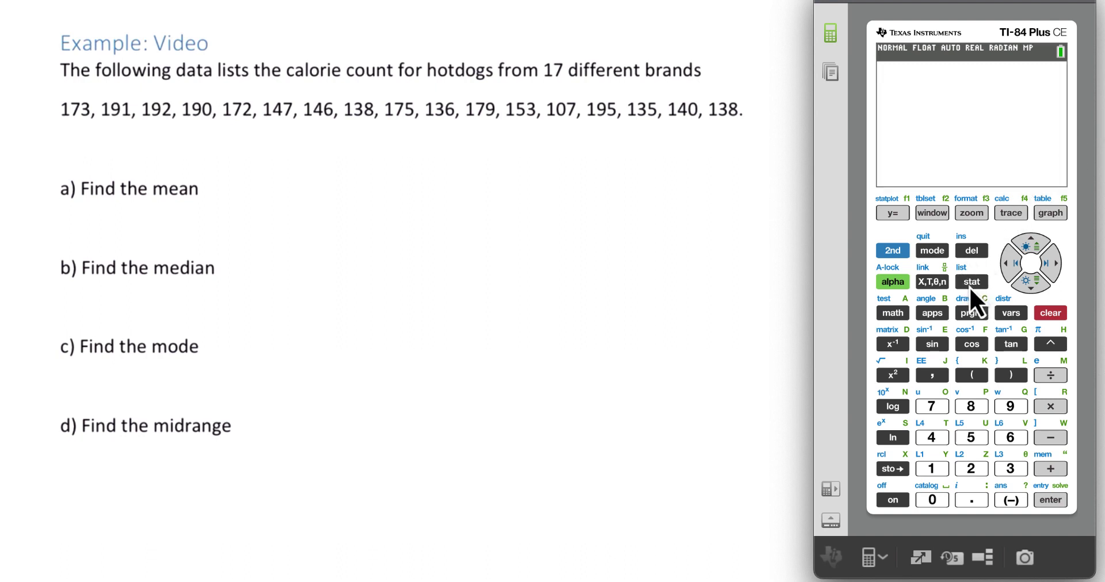
Step: Open the STAT menu to show the EDIT, CALC and TESTS options
click(969, 287)
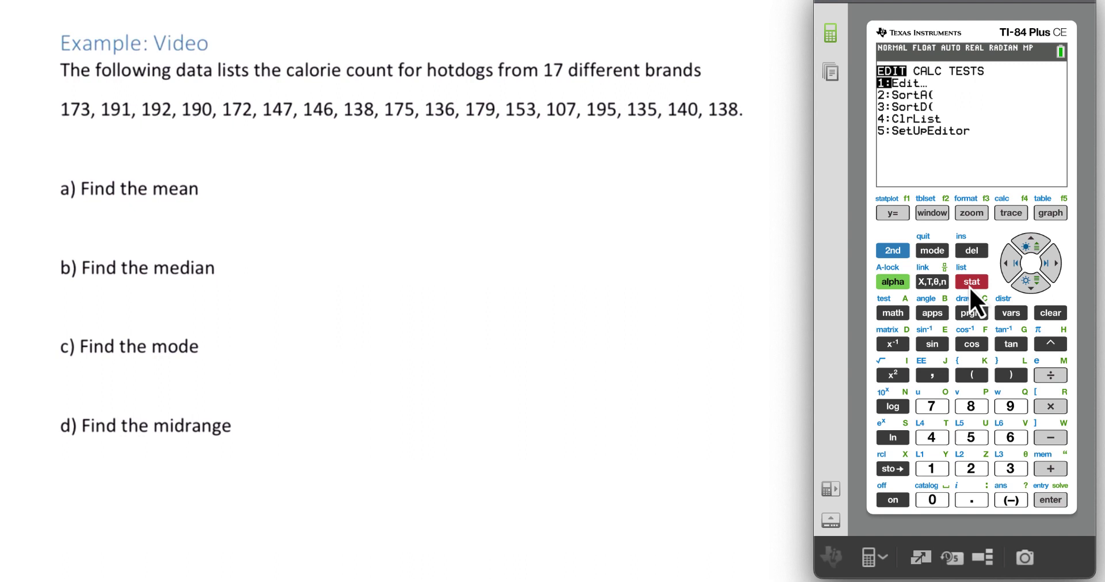
Step: Open the list editor with 1:Edit and clear the old data from lists L2 and L1
click(1049, 500)
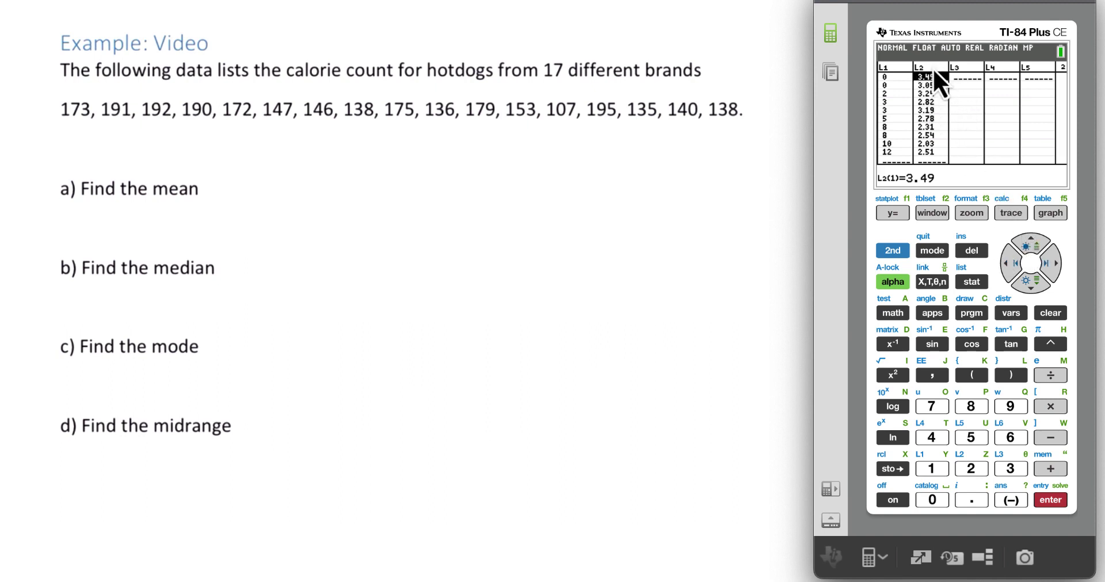
click(1031, 245)
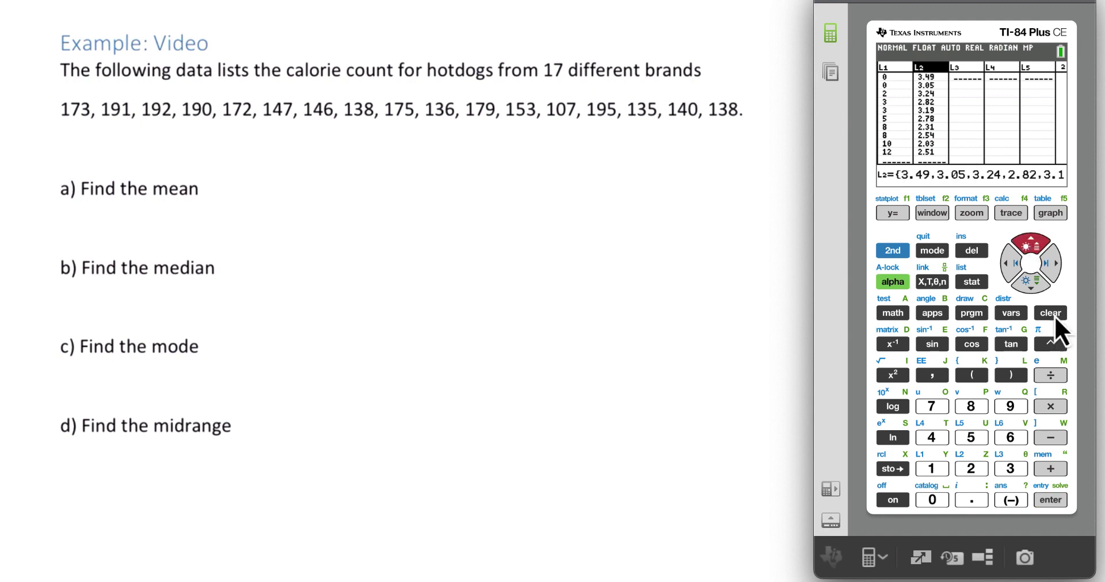
click(1054, 316)
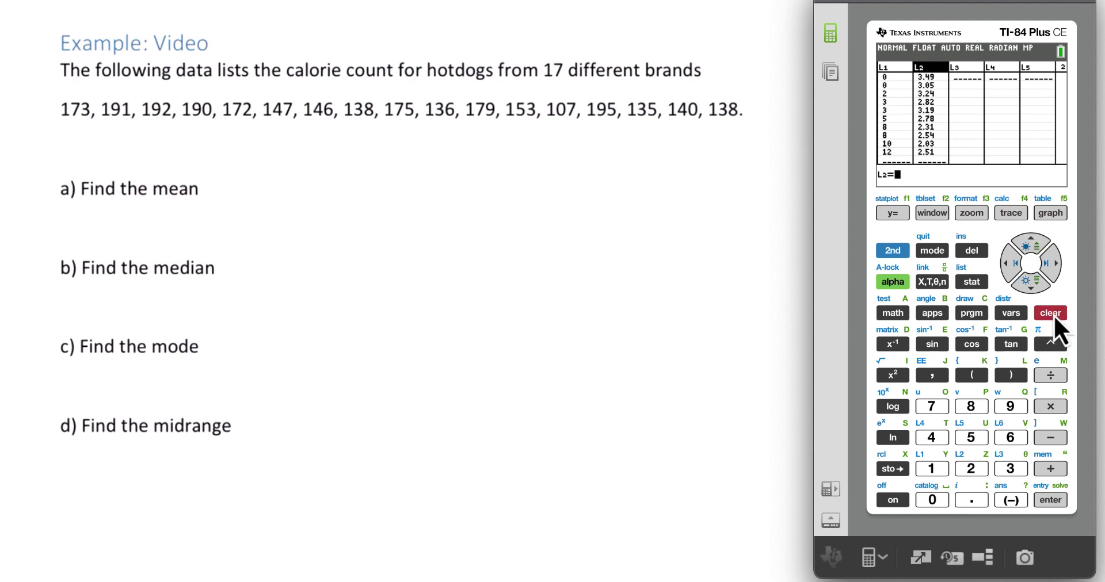
click(1028, 284)
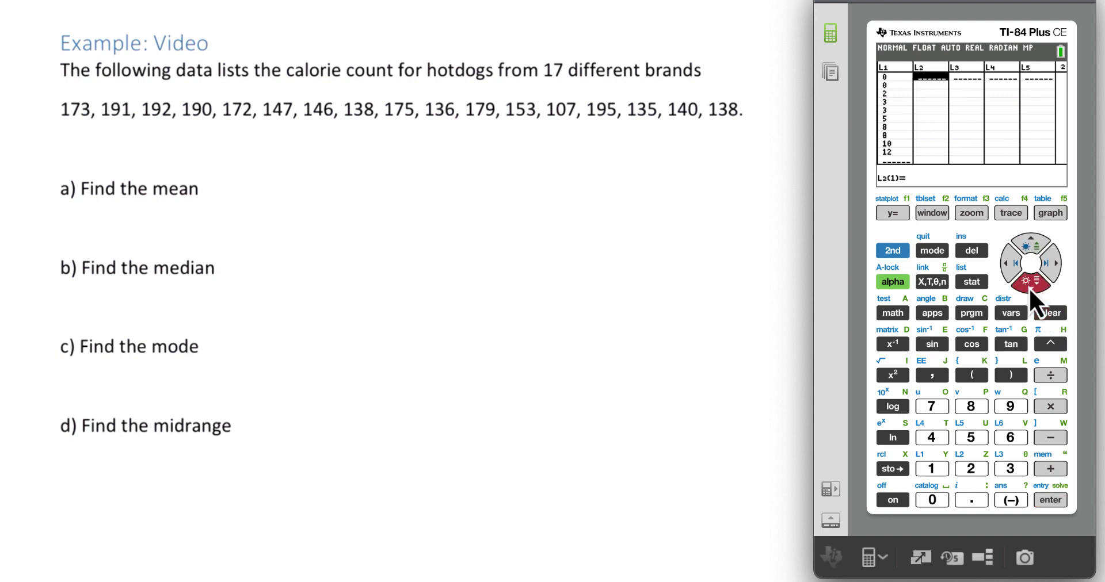
click(1008, 261)
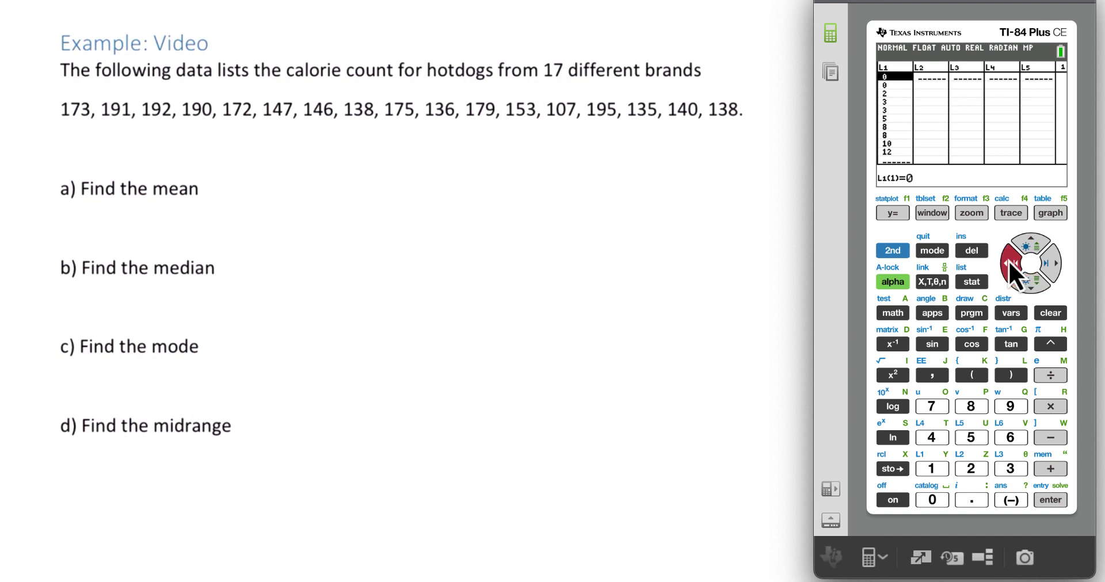
click(1033, 242)
click(1060, 317)
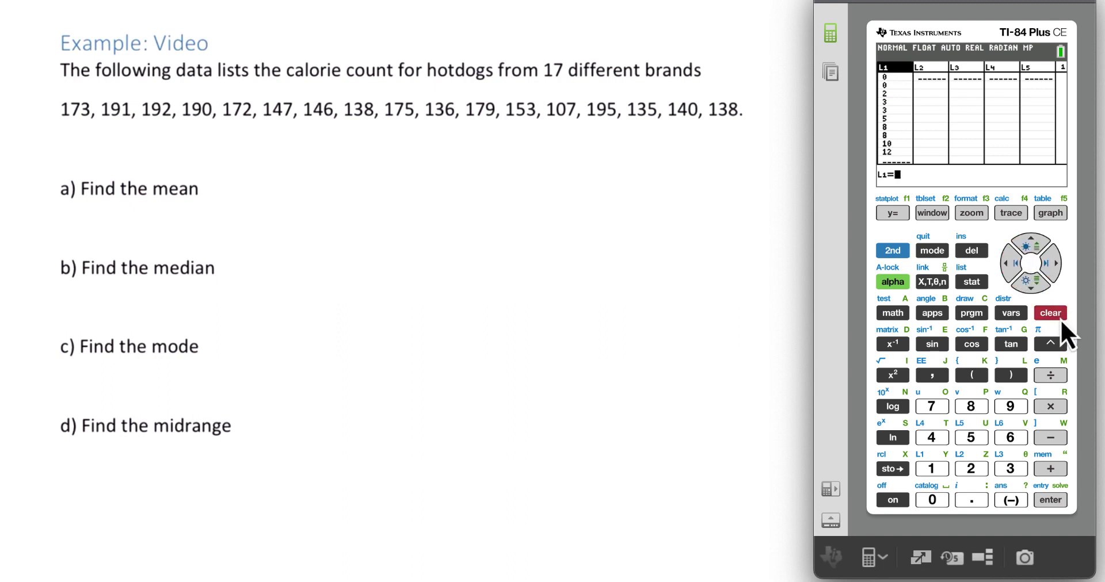
click(1030, 282)
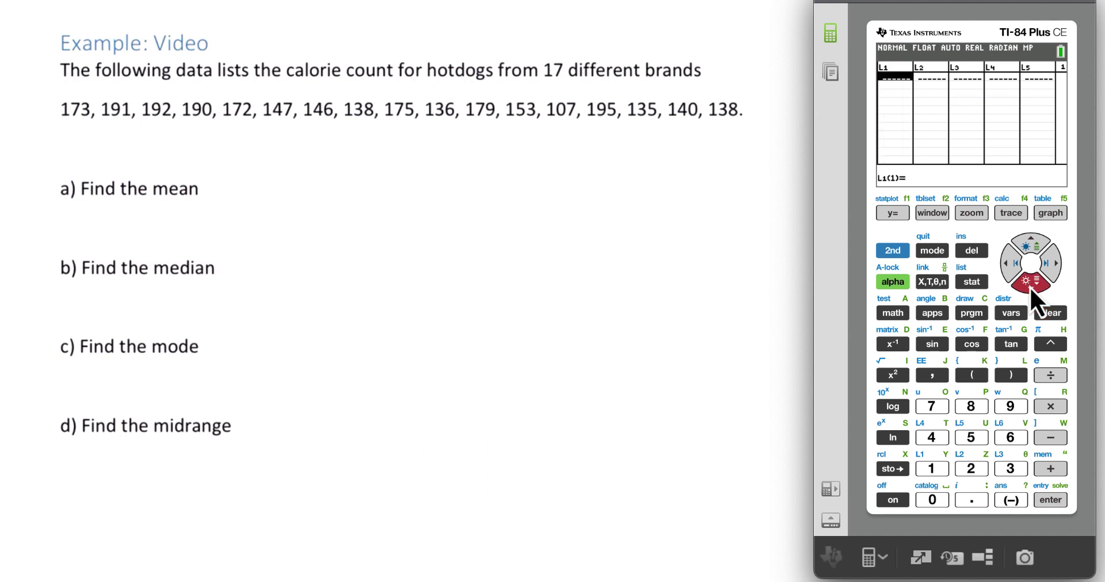
Step: Enter the first eight calorie values into L1: 173, 191, 192, 190, 172, 147, 146, 138
text(173)
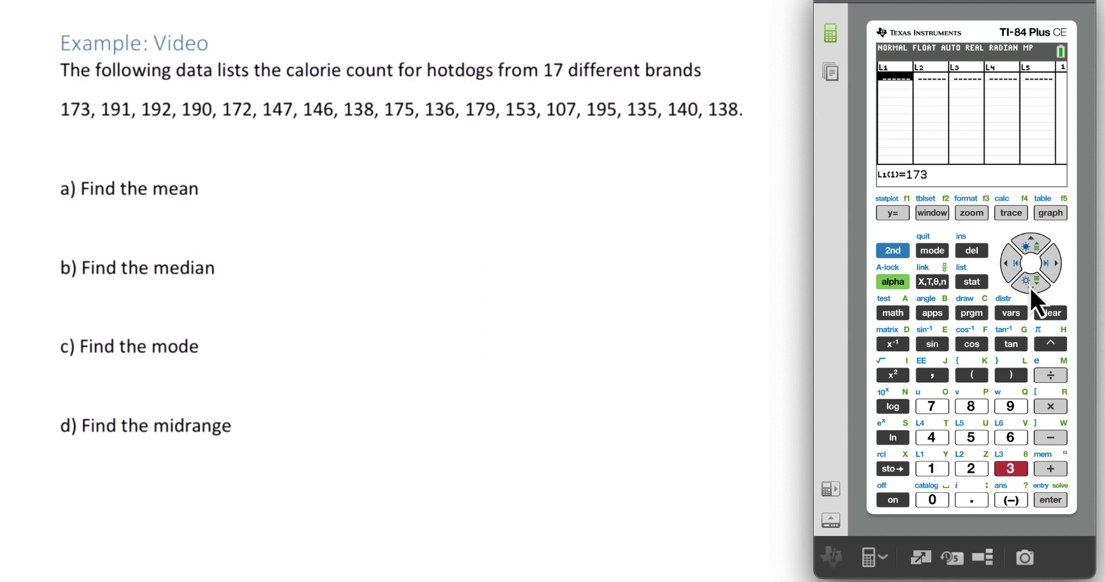
key(Return)
text(191)
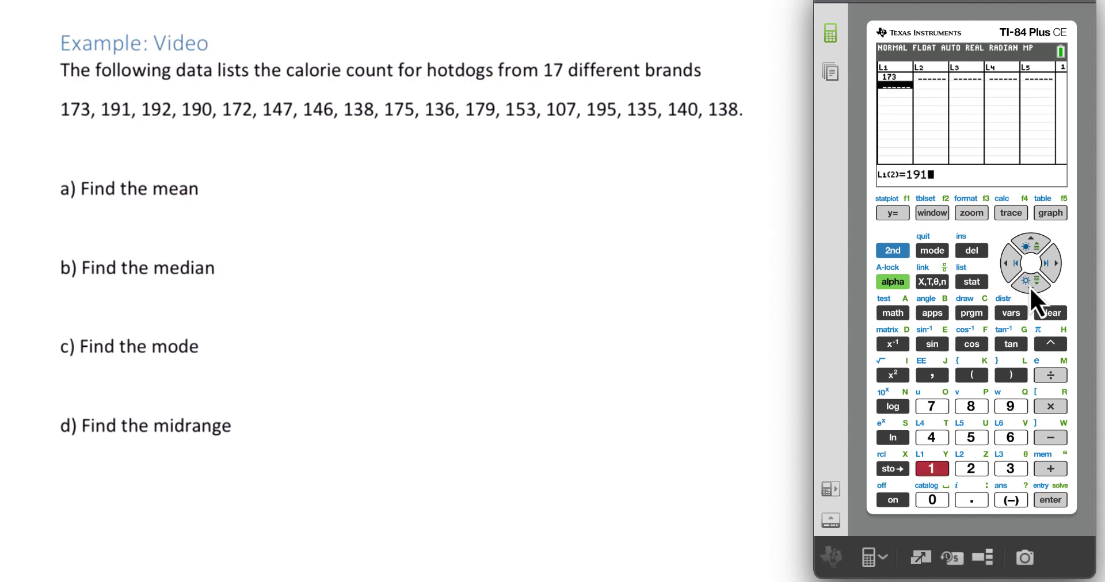
key(Return)
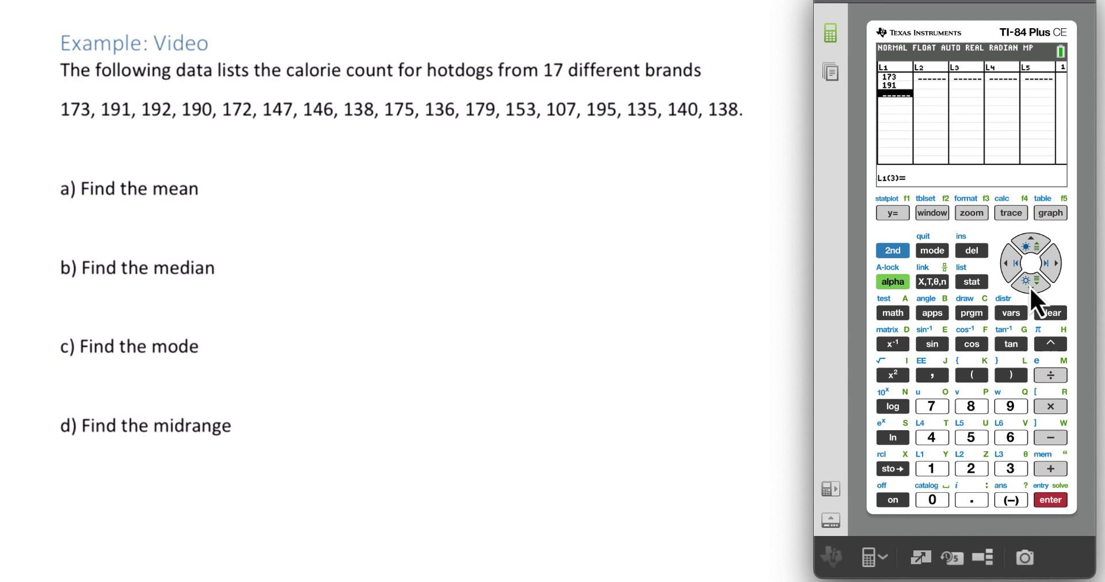
text(192)
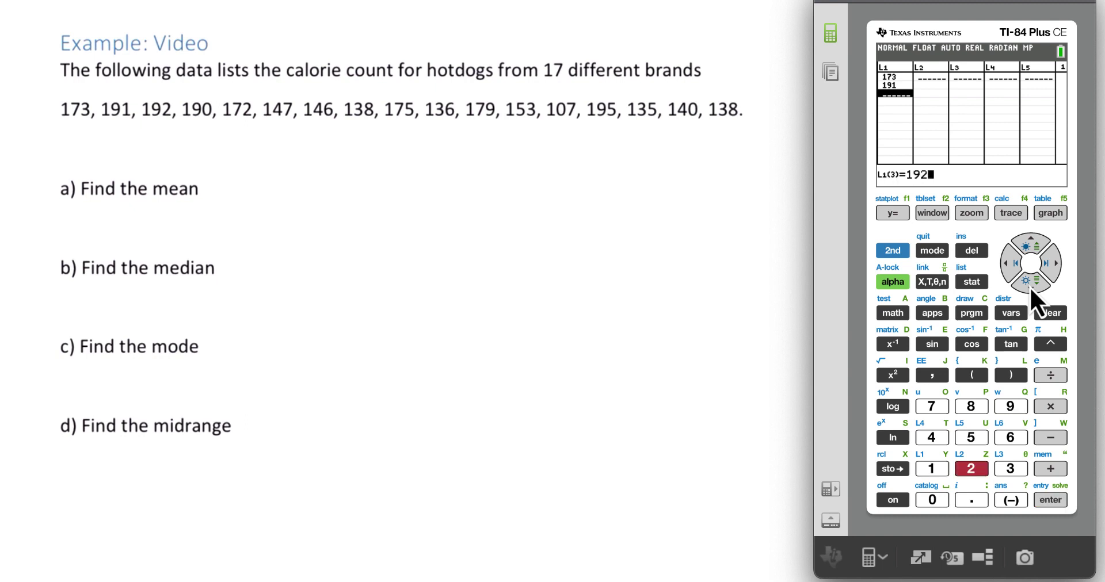
key(Return)
text(190)
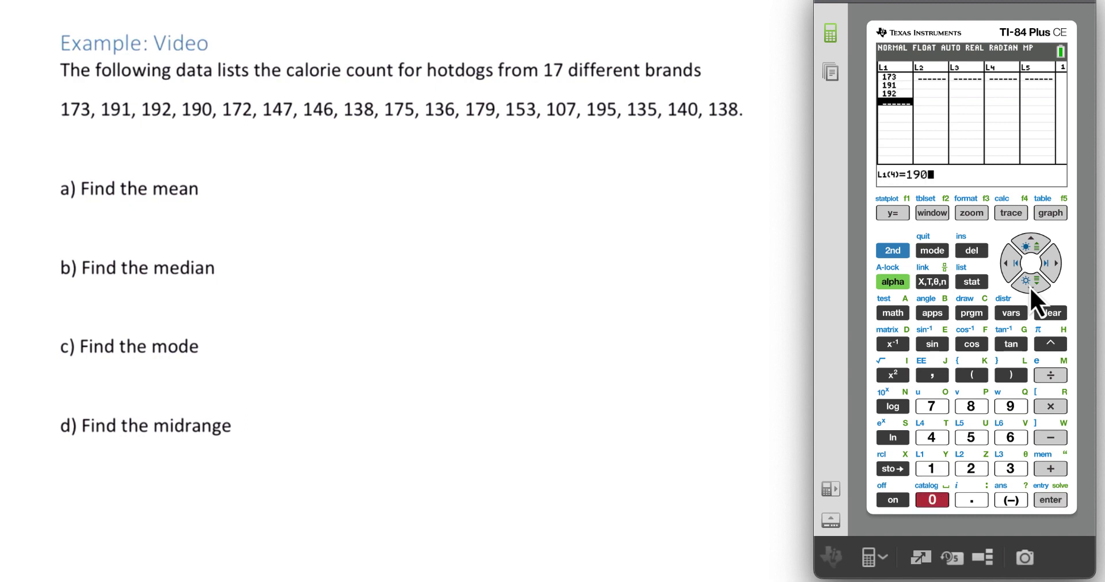
key(Return)
text(172)
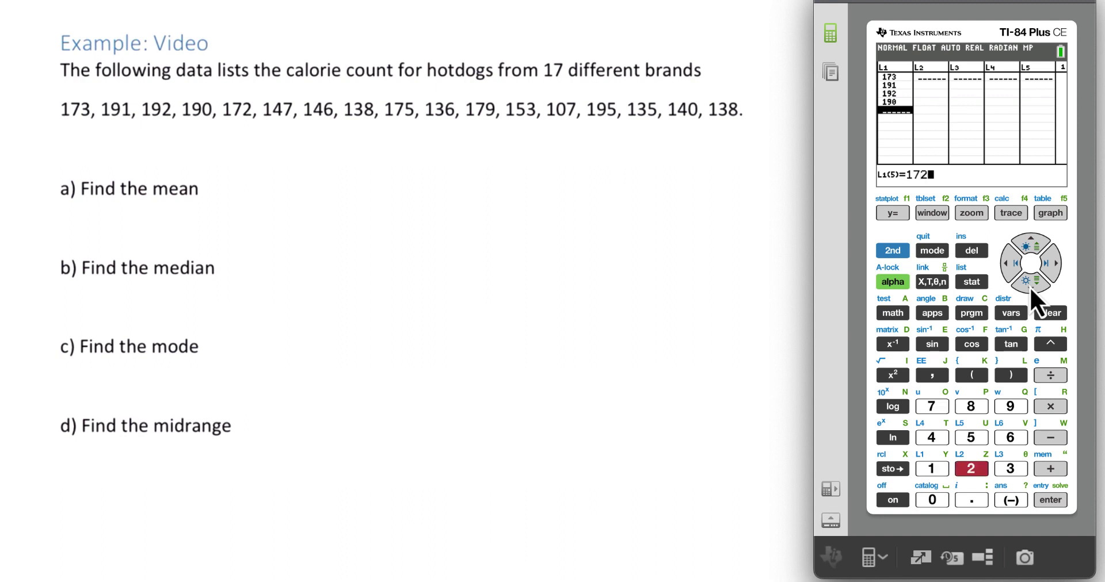
key(Return)
text(147)
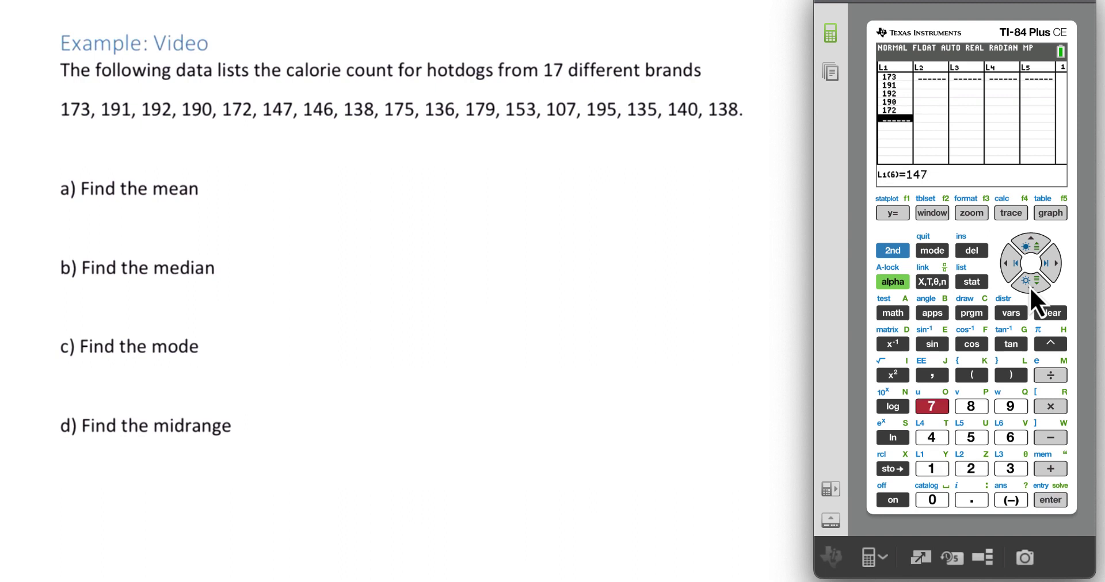
key(Return)
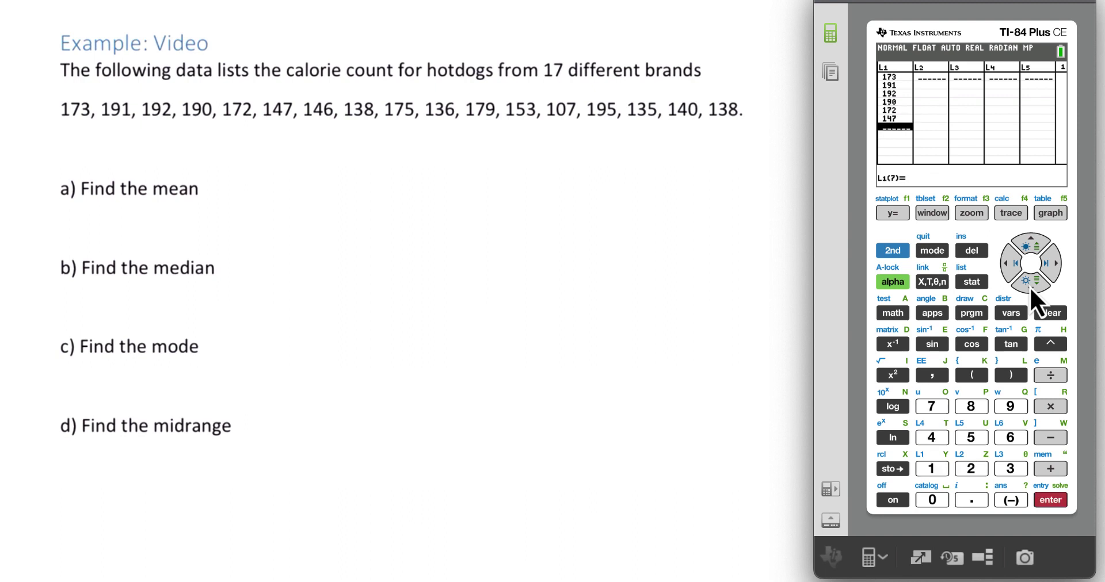
text(146)
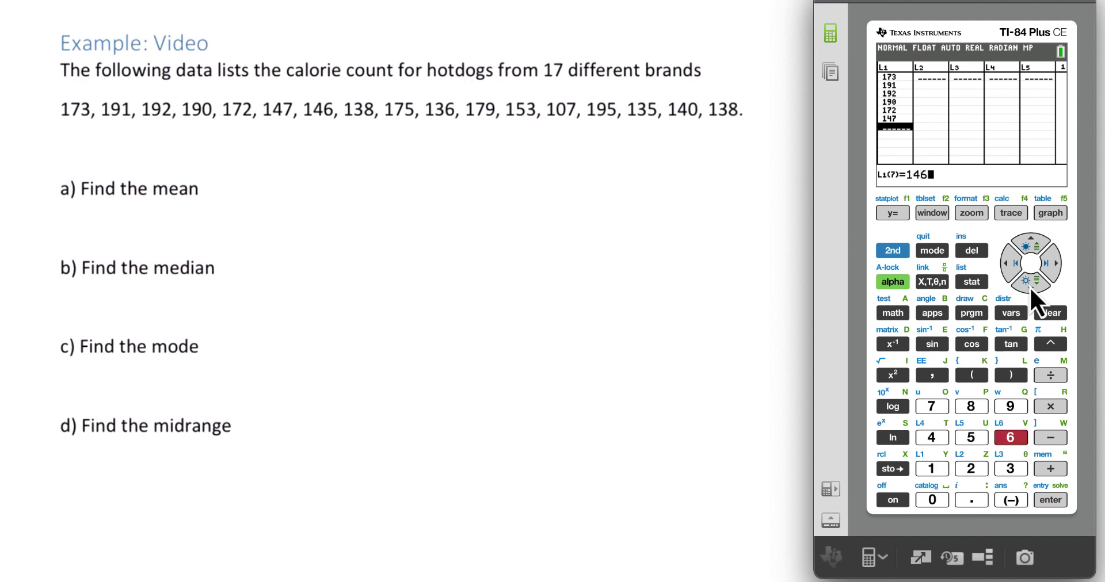
key(Return)
text(1(8)=138)
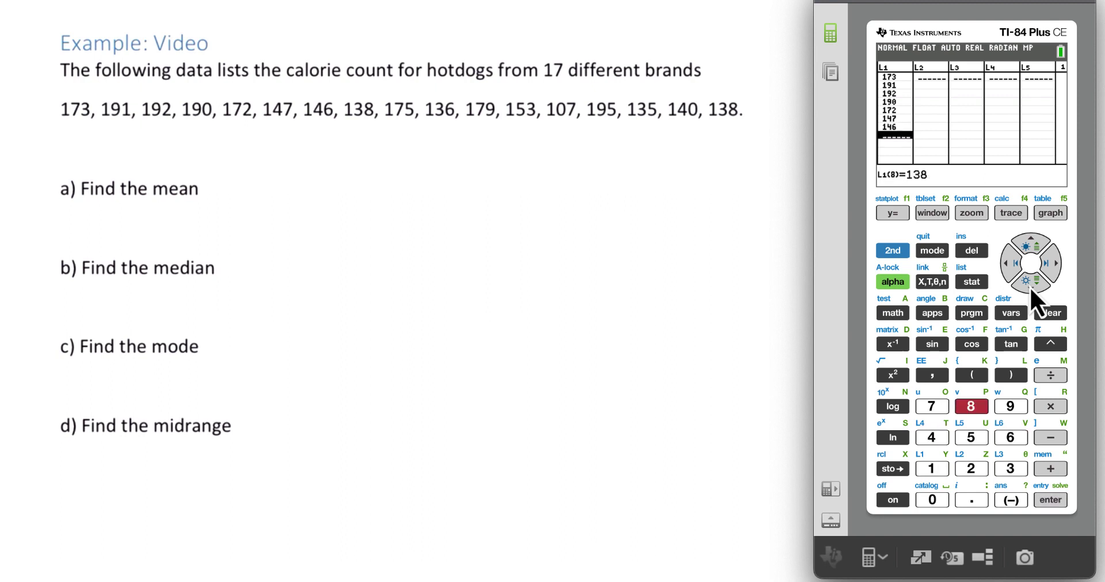
key(Return)
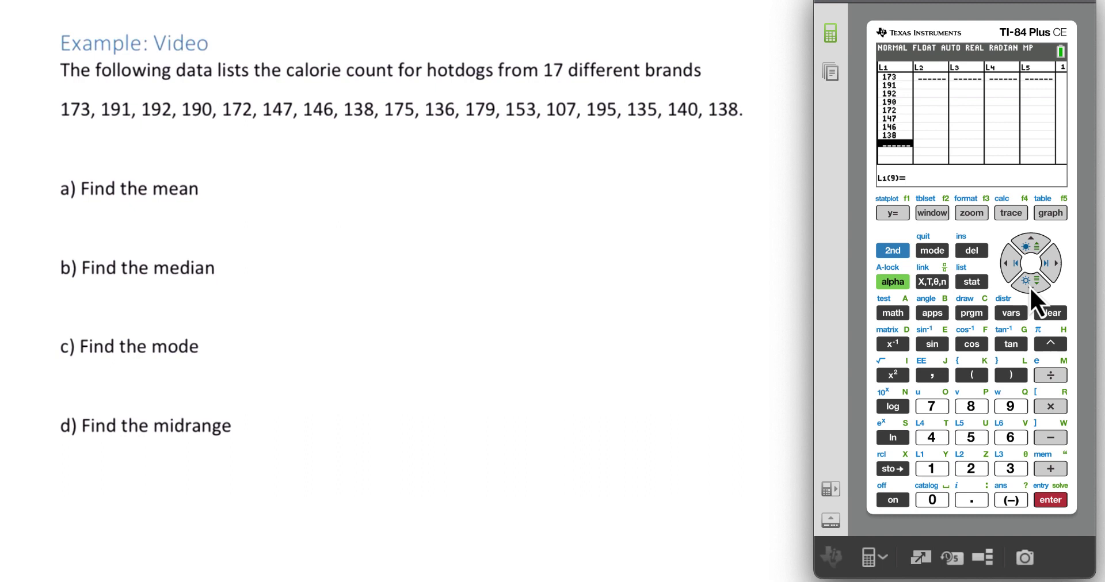
Step: Enter the remaining L1 values: 175, 136, 179, 153, 107, 195, 135, 140, 138
text(175)
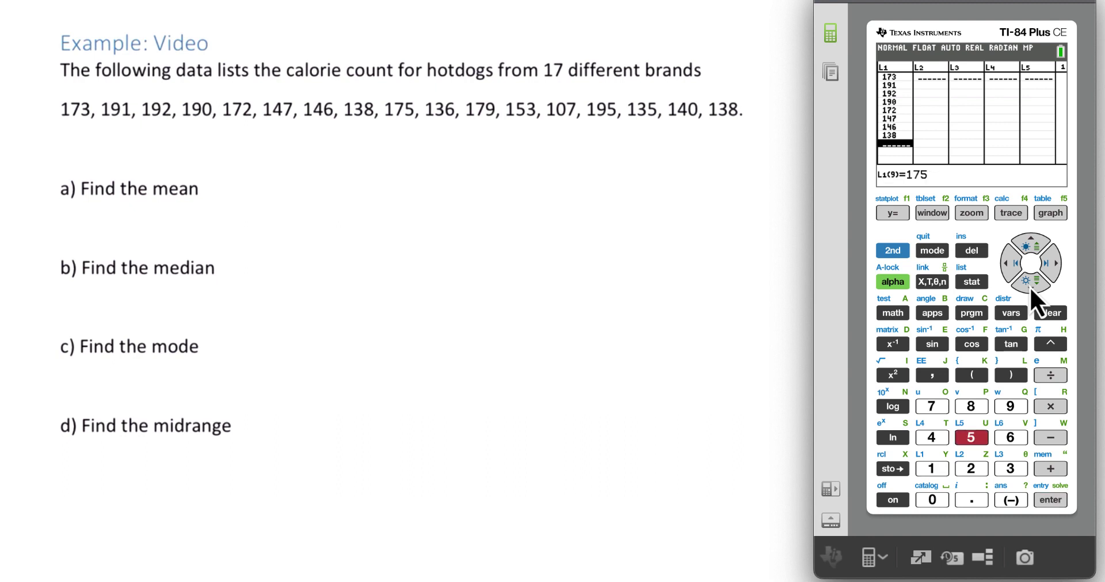
key(Return)
text(13)
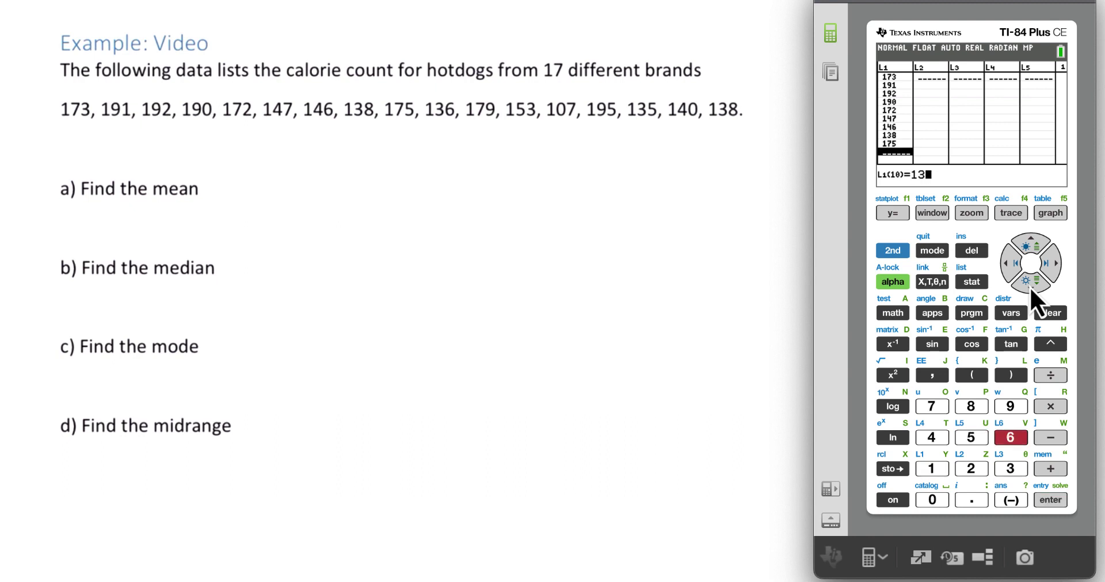
text(6)
key(Return)
text(1)
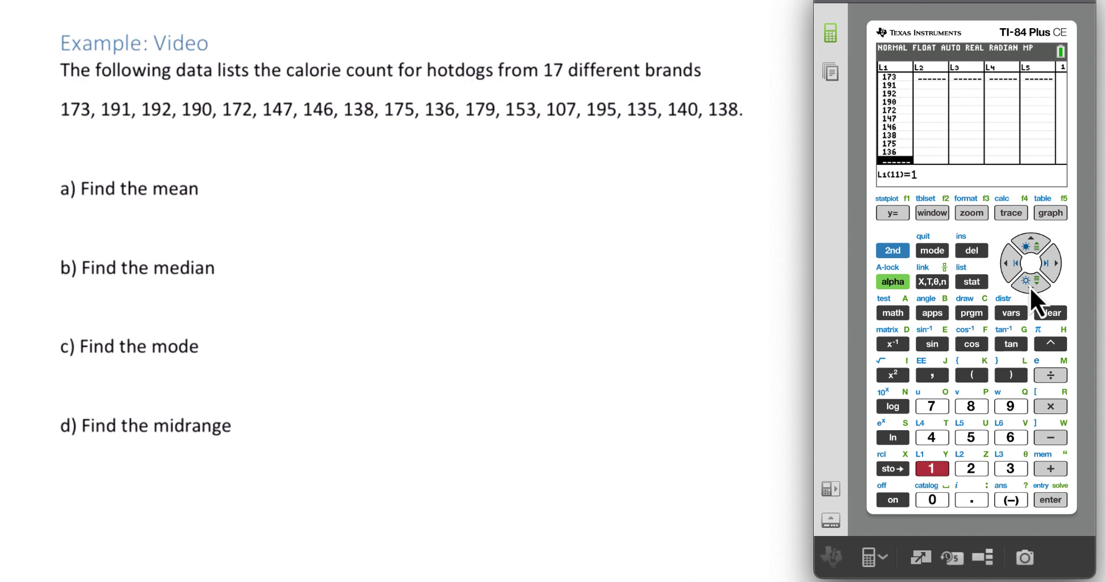
text(79)
key(Return)
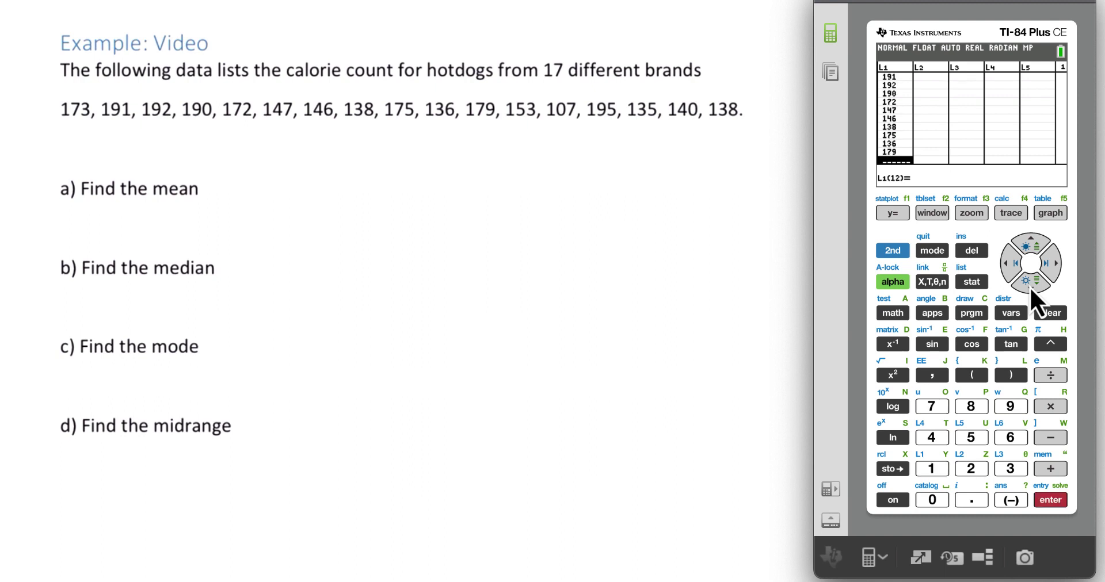
text(153)
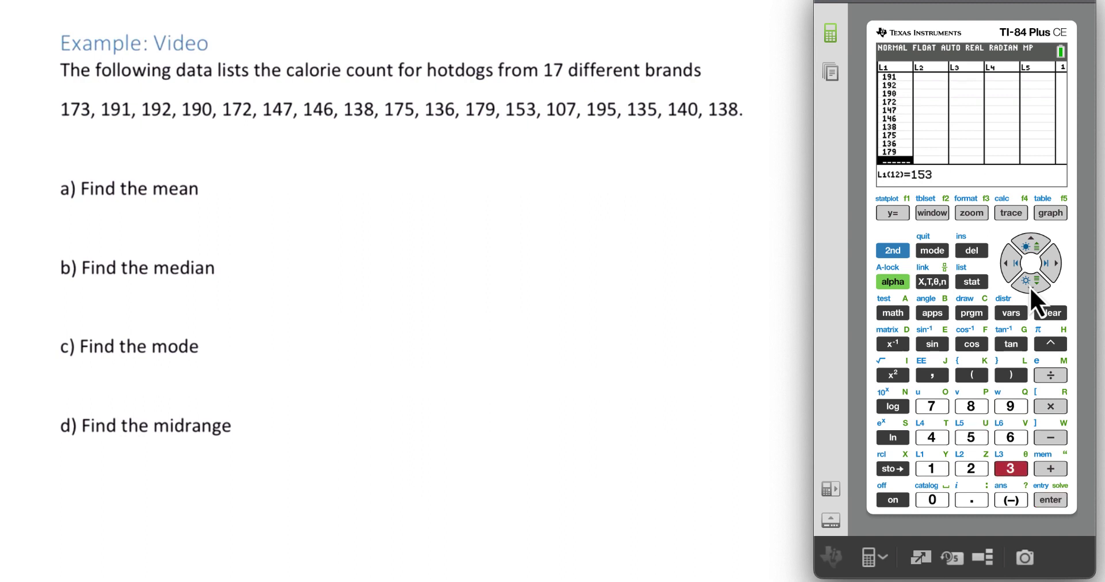
key(Return)
text(107)
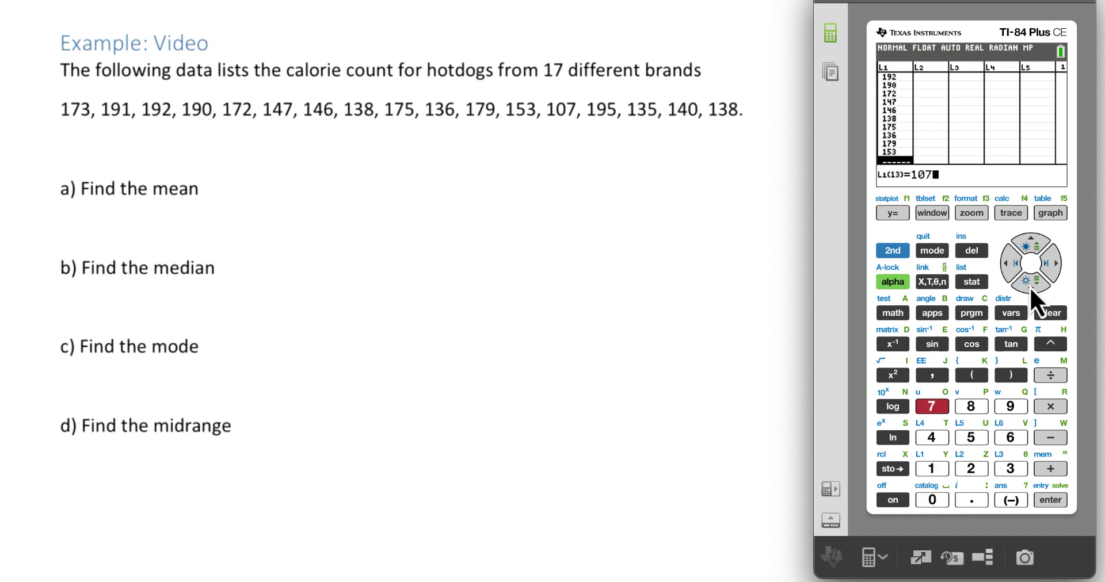
key(Return)
text(195)
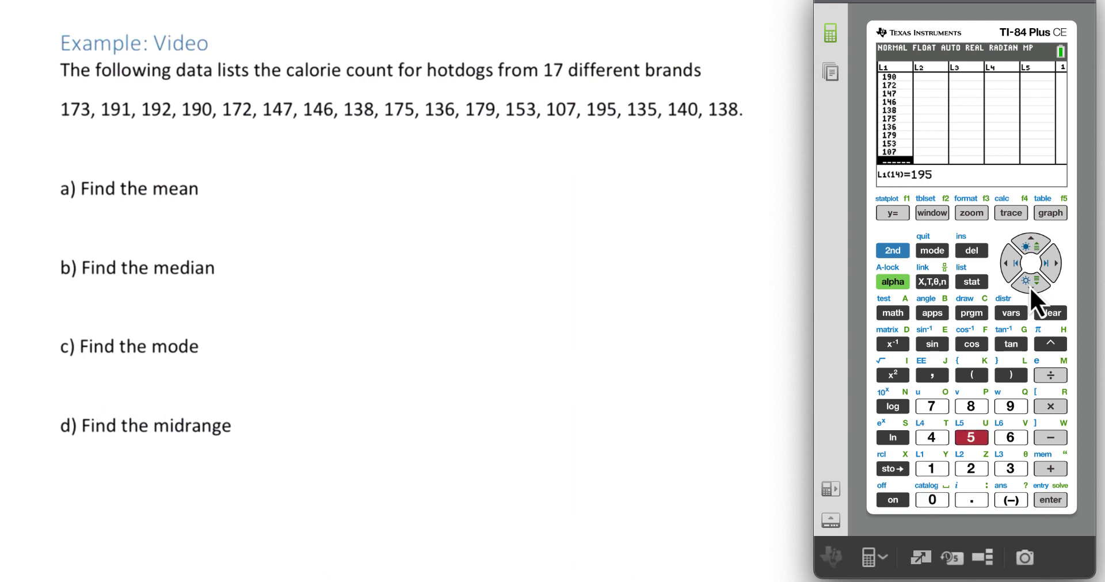
key(Return)
text(135)
key(Return)
text(140)
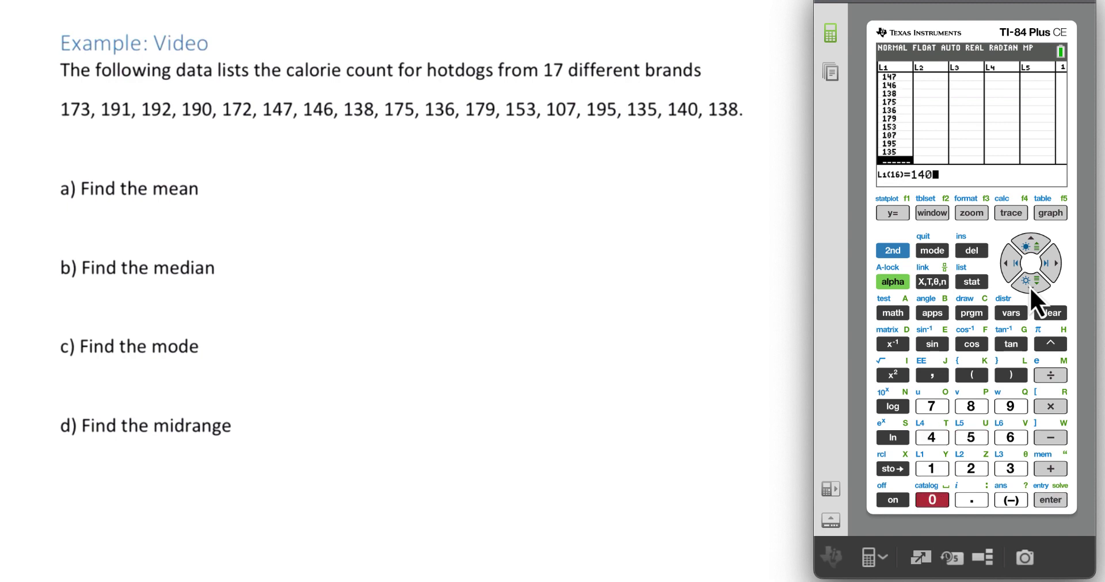
key(Return)
text(138)
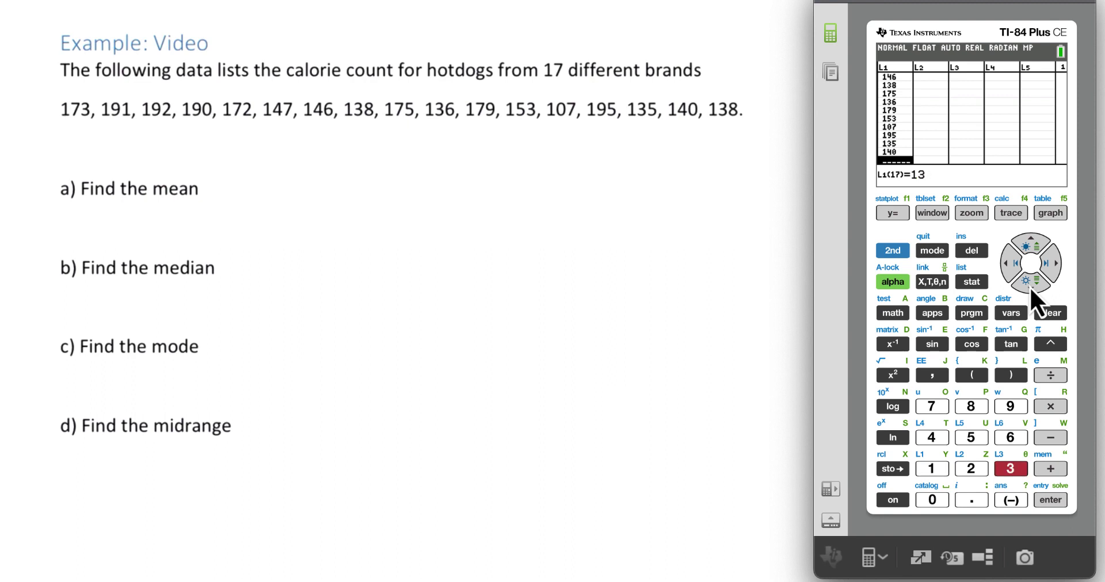
key(Return)
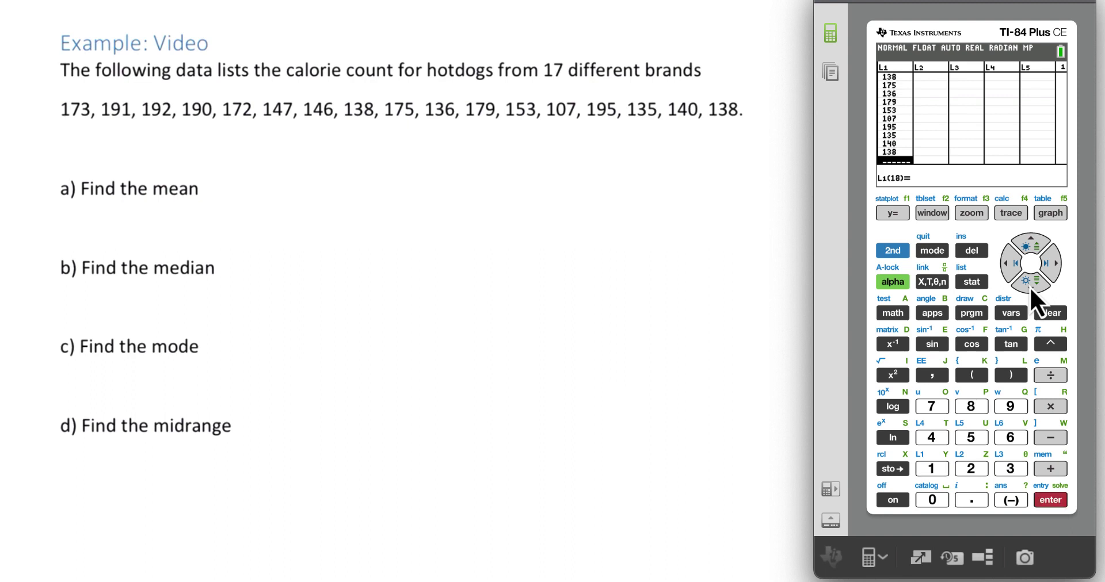
key(Up)
key(Up)
key(Up)
key(Up)
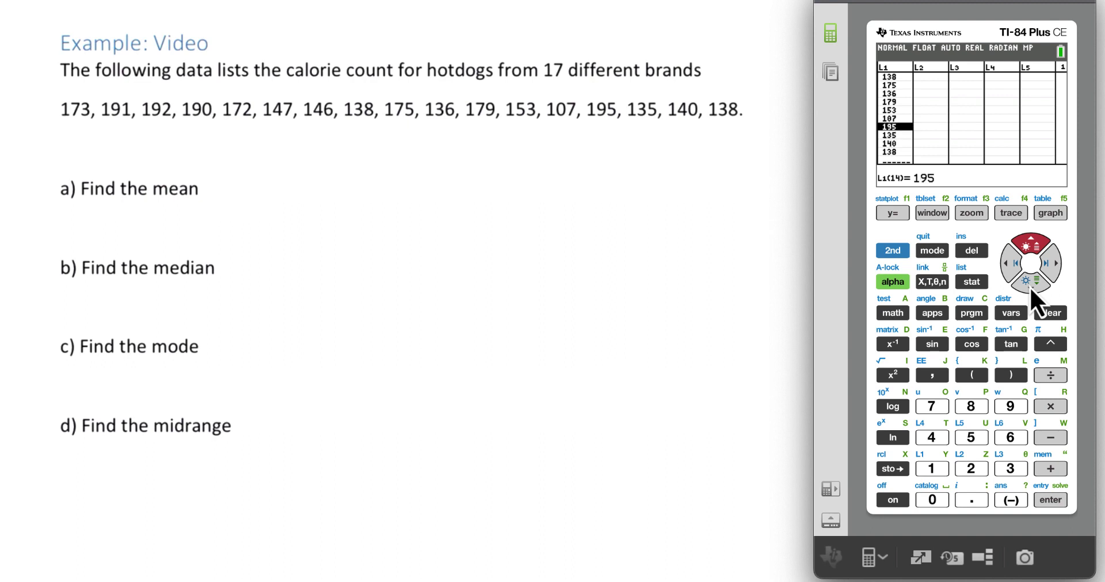
key(Up)
key(Up)
key(Up)
key(Up)
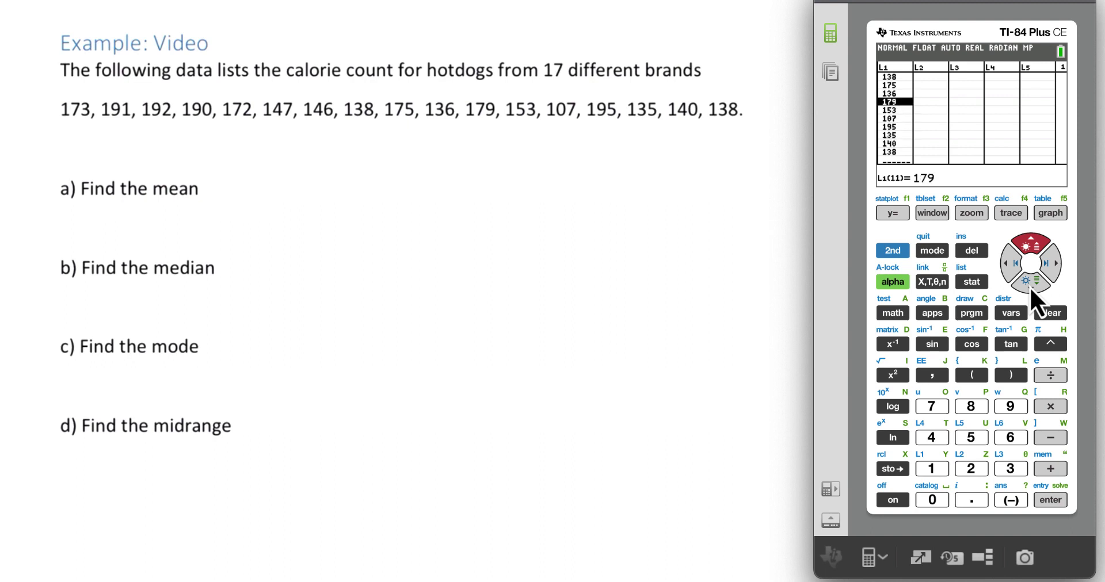
key(Up)
key(Up)
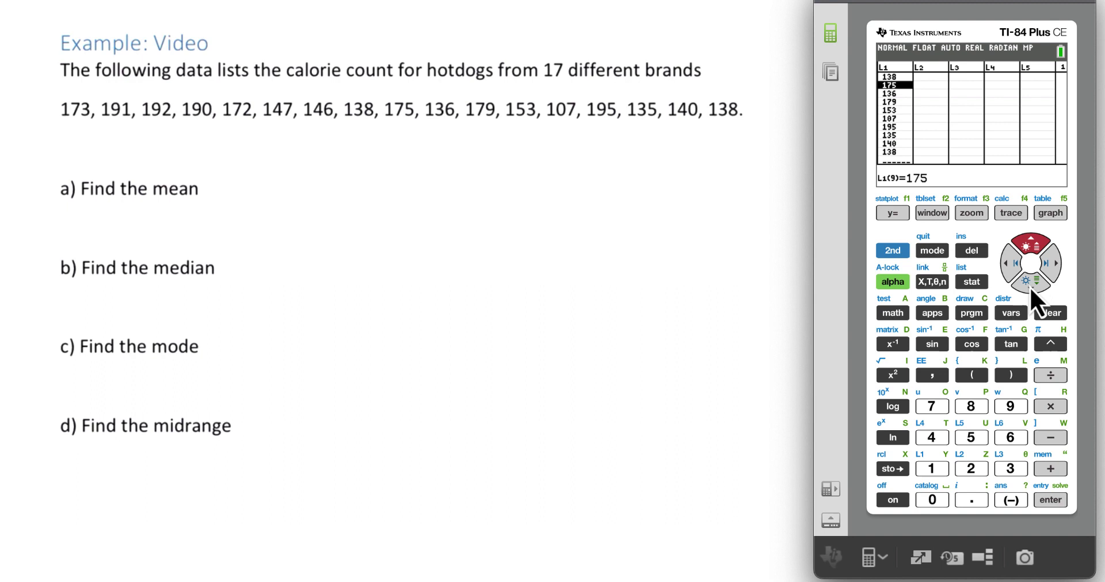
key(Up)
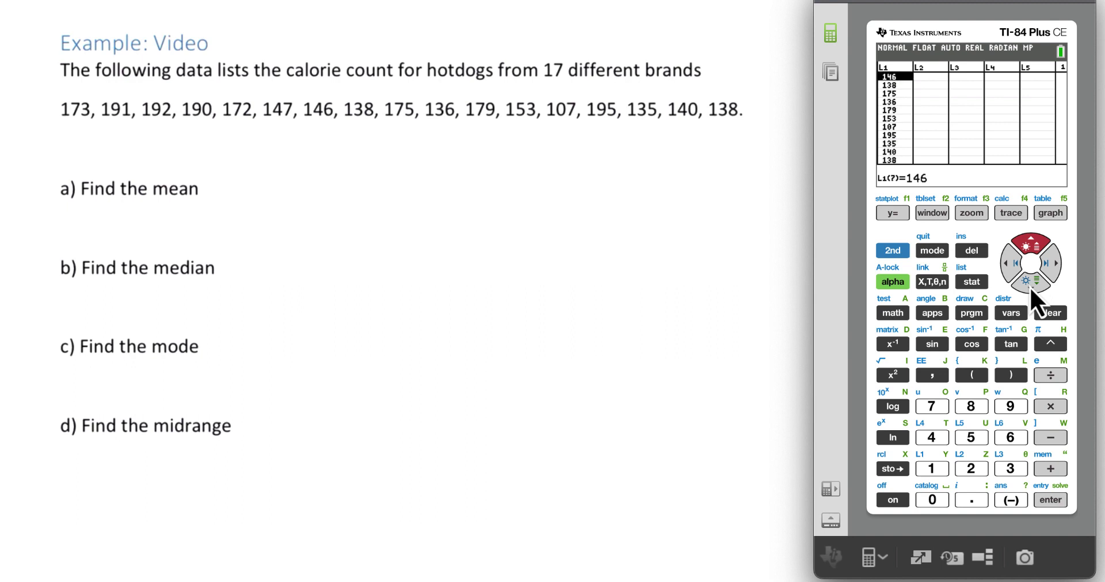
key(Up)
key(Up)
key(Up)
key(Up)
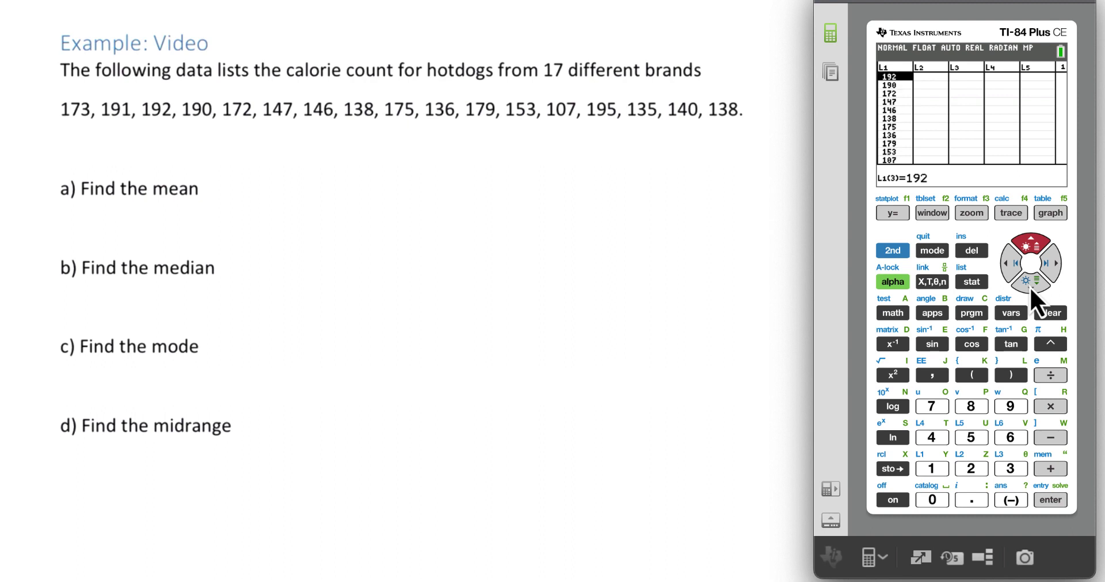
key(Up)
key(Up)
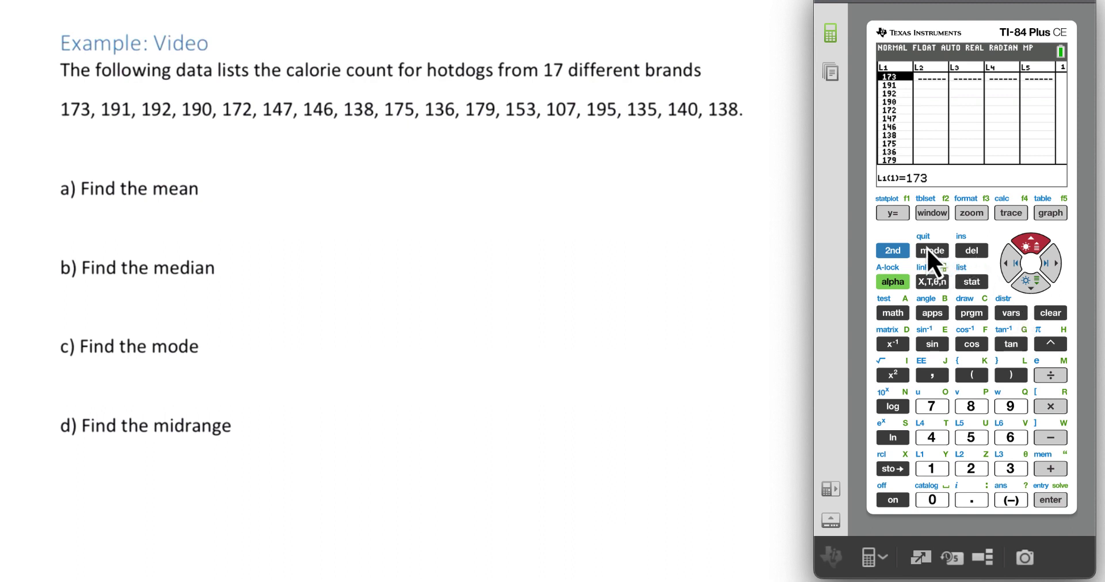
Step: Quit to the home screen and choose 1-Var Stats from the STAT CALC menu
click(893, 254)
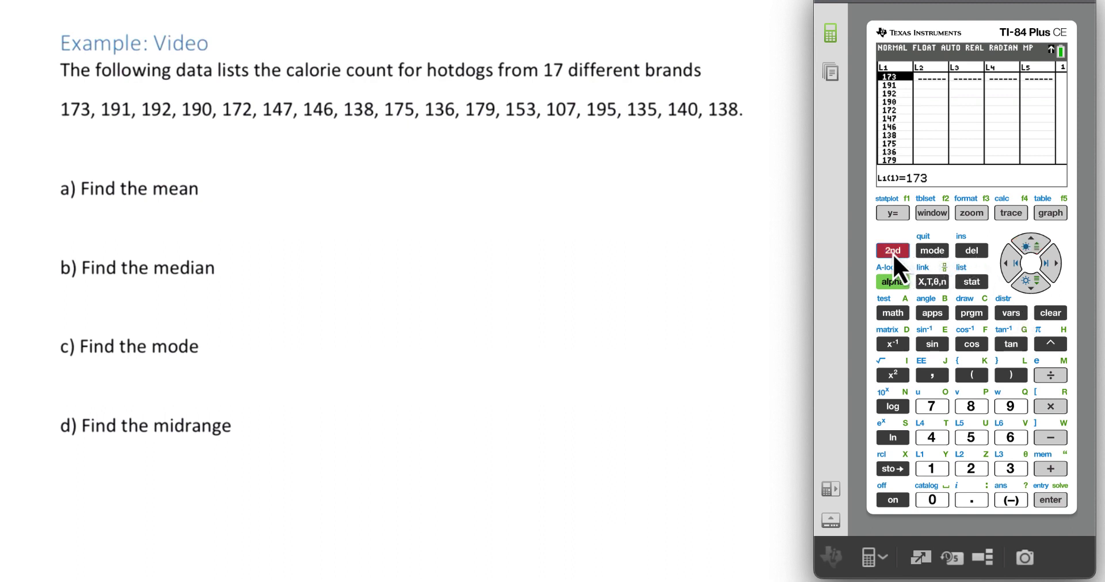
click(928, 254)
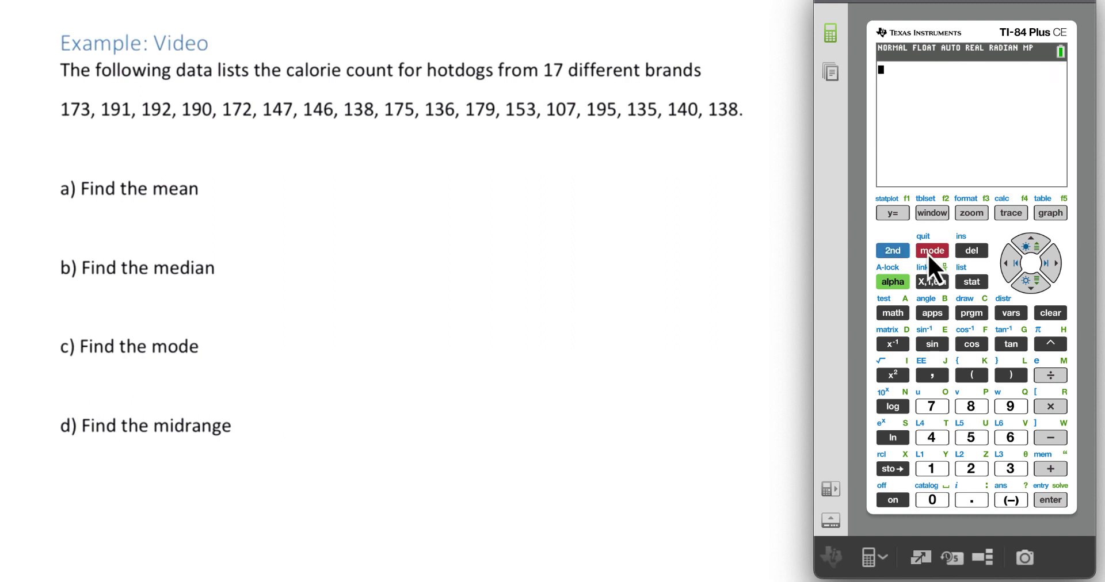
click(972, 285)
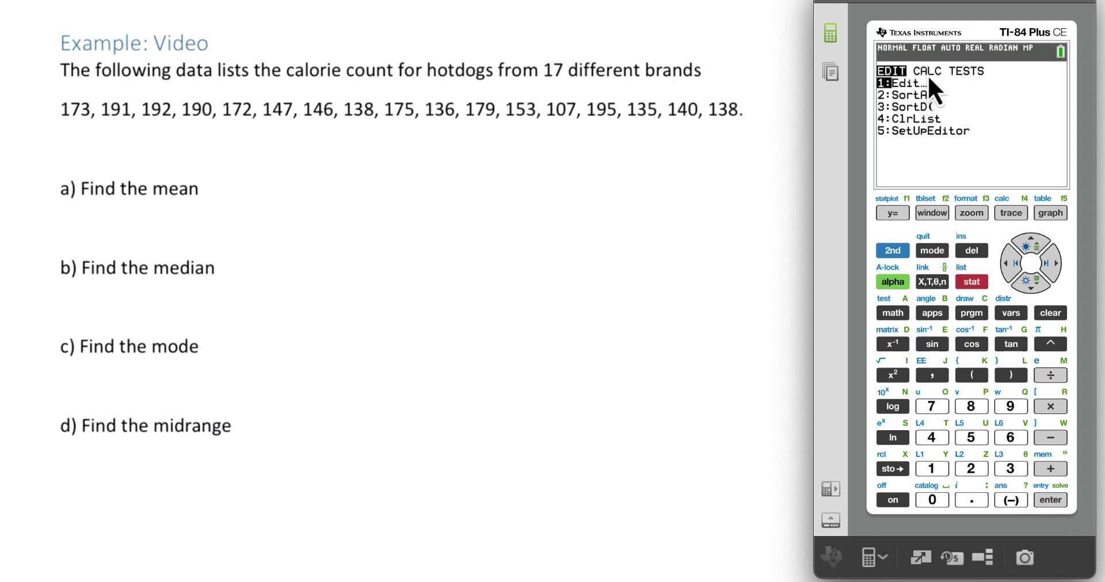
click(1052, 263)
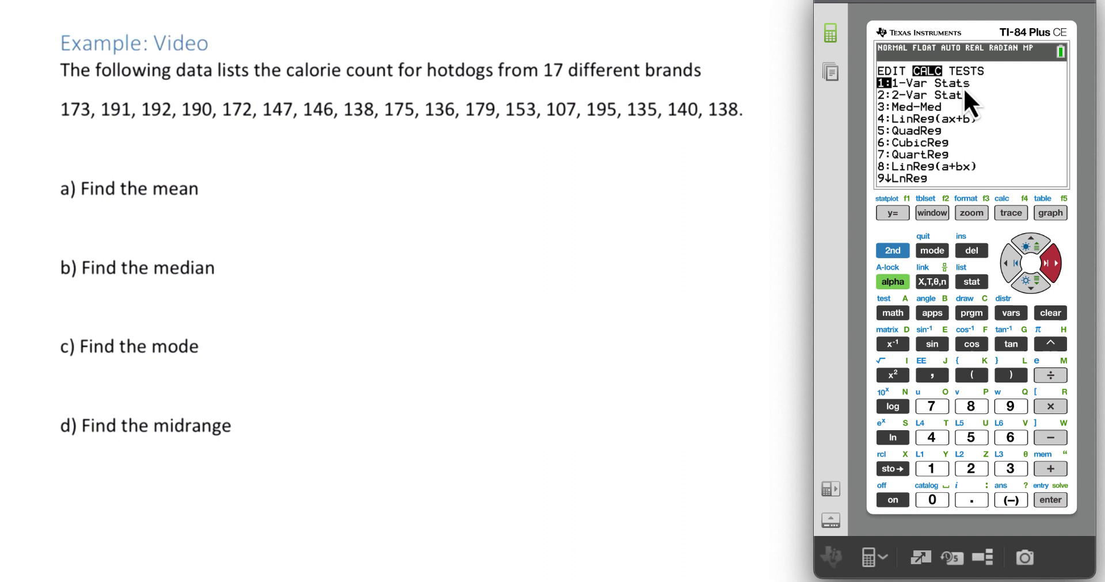
click(1051, 501)
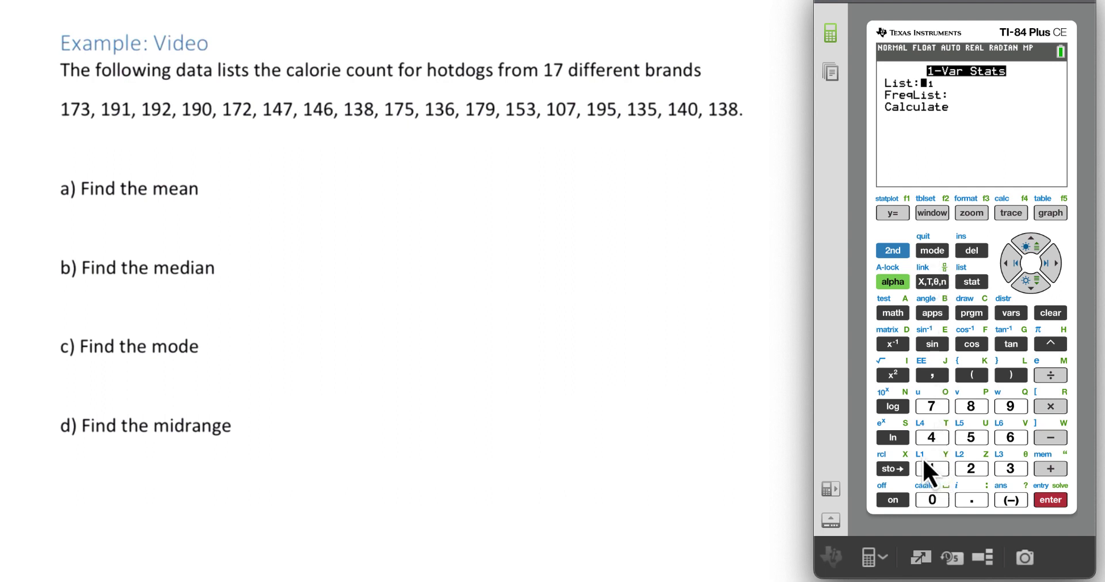
Step: Set the 1-Var Stats list to L1 and move past the frequency field to Calculate
click(1051, 315)
click(892, 253)
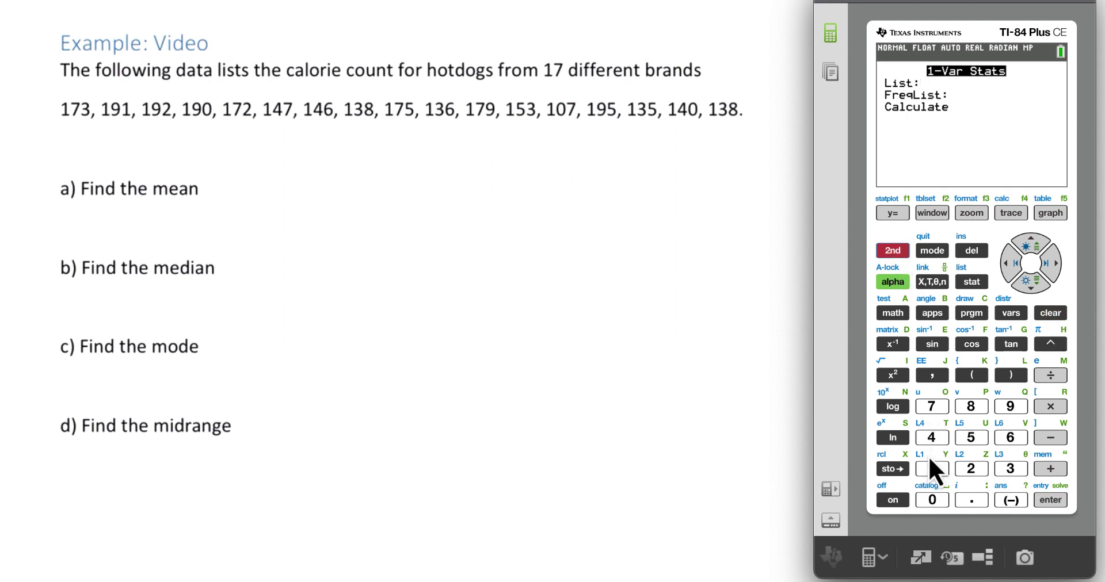
click(931, 474)
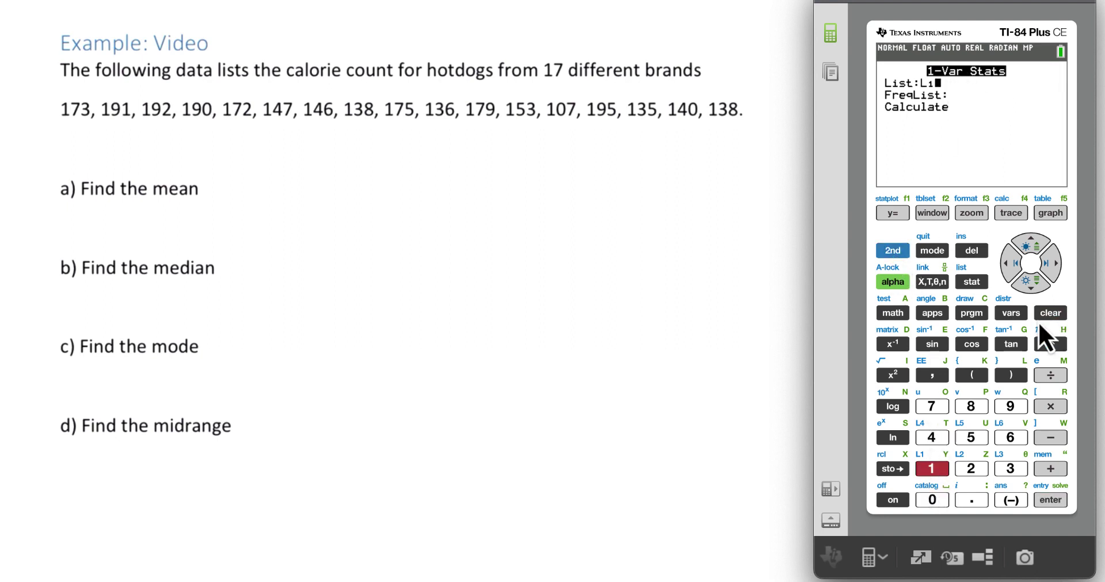
click(1050, 500)
click(1051, 500)
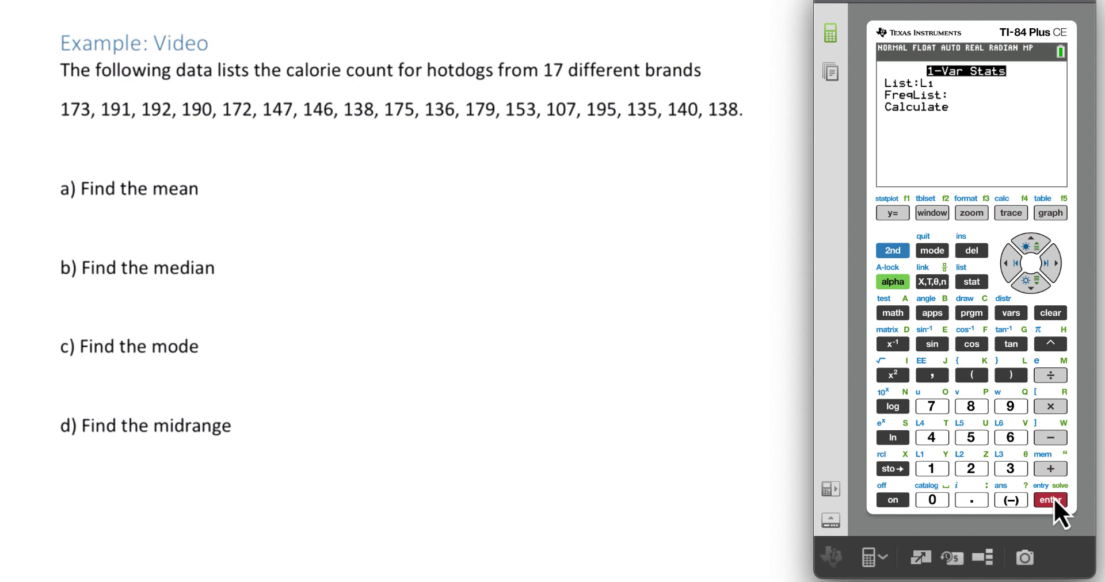
Step: Calculate 1-Var Stats for L1, write x̄ = 159.2 on the worksheet, and scroll to Med=153
click(1051, 500)
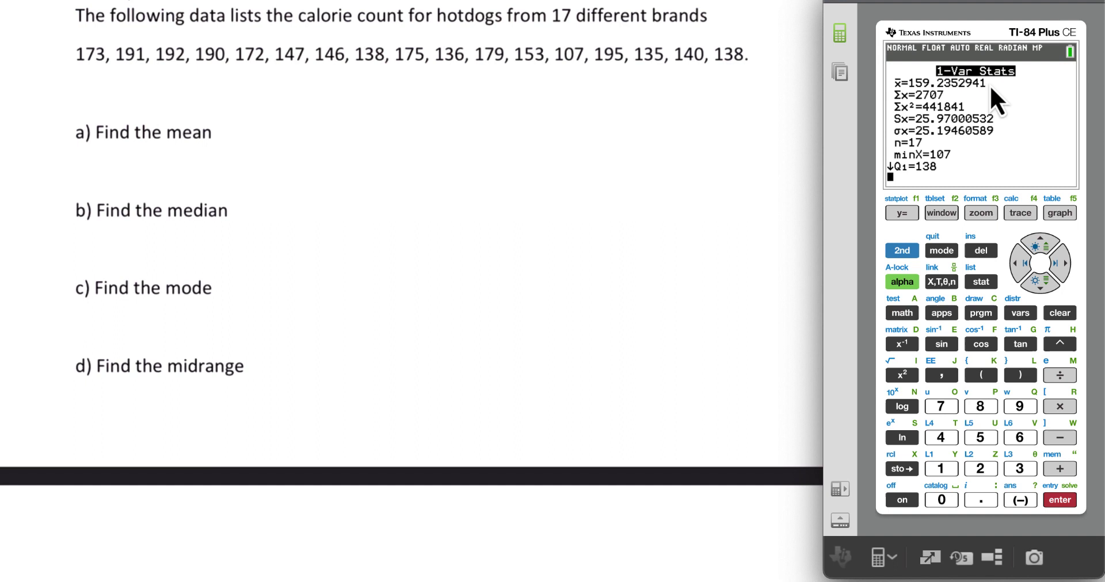
drag(227, 132, 247, 148)
mouse_move(246, 133)
mouse_down()
mouse_move(229, 147)
mouse_move(244, 122)
mouse_move(273, 128)
mouse_move(284, 144)
mouse_move(314, 122)
mouse_move(320, 144)
mouse_move(351, 128)
mouse_move(356, 142)
mouse_up()
click(327, 122)
click(332, 138)
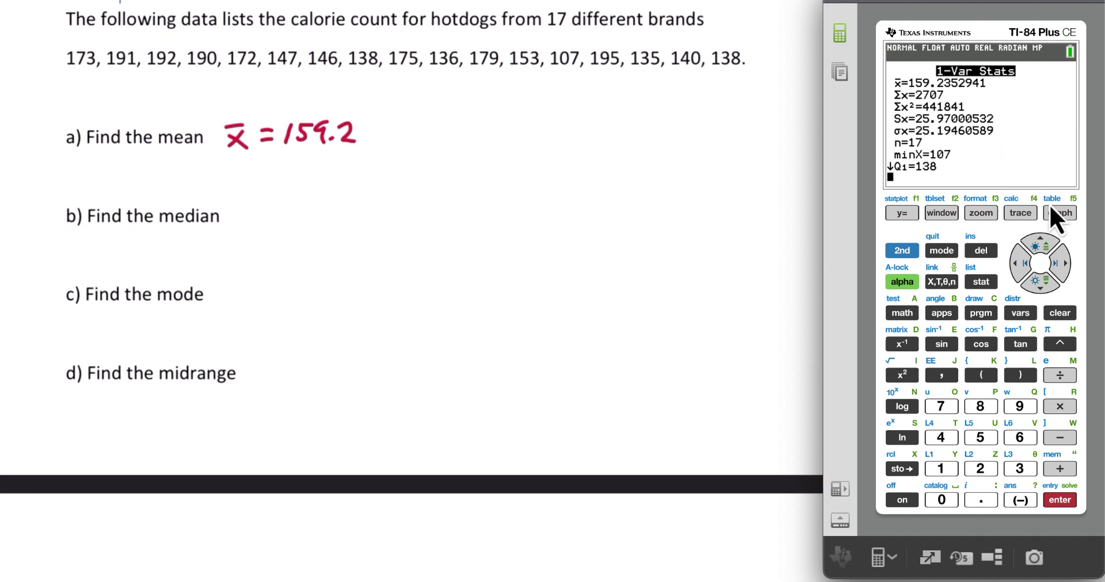
click(1045, 289)
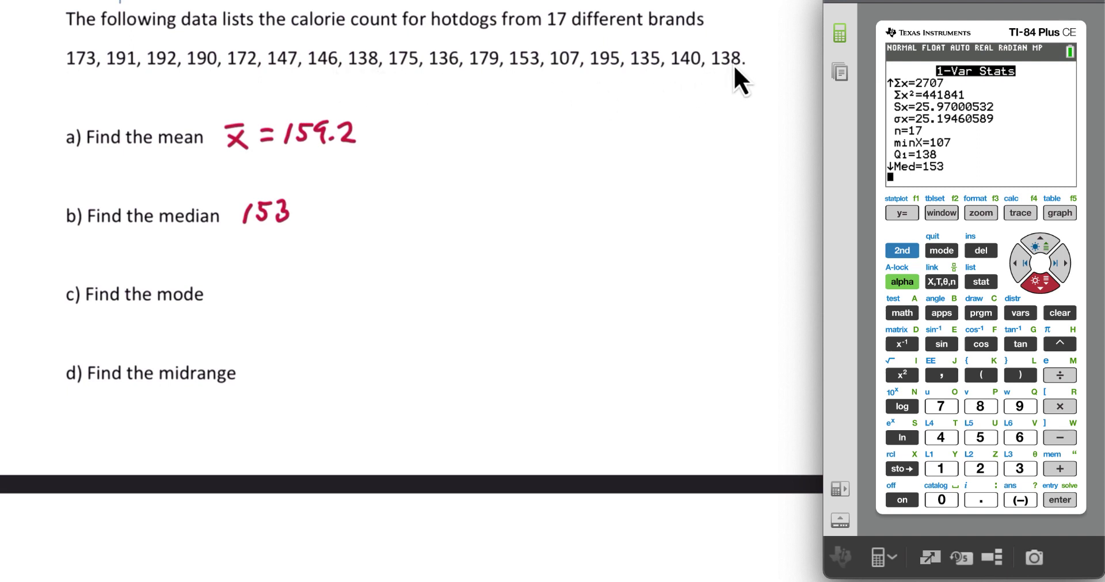
Step: Scroll the 1-Var Stats results down to show Q3 and maxX=195
scroll(368, 67, down, 1)
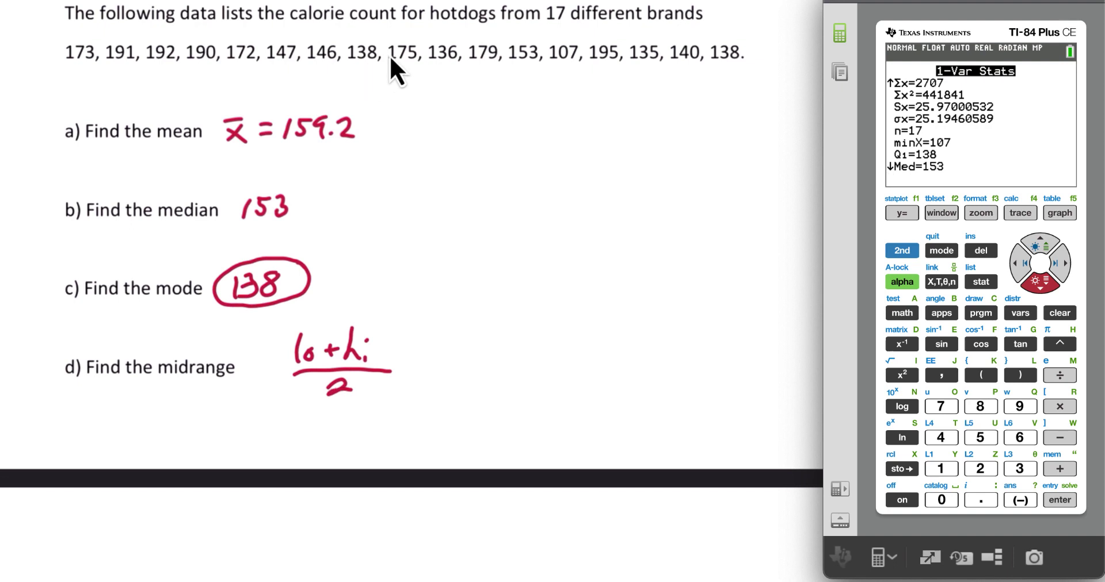
click(1045, 290)
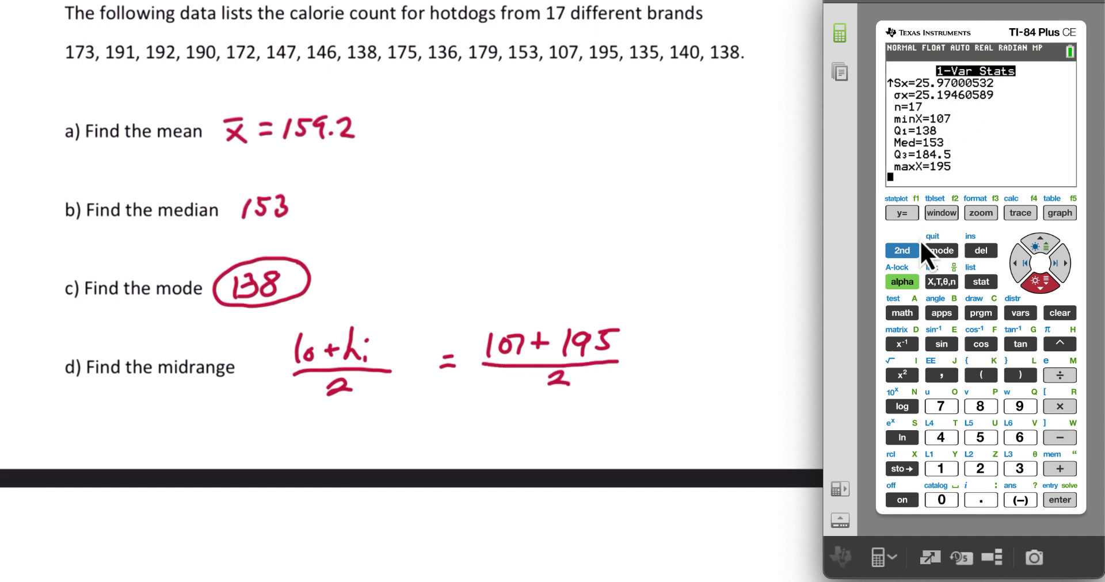
Step: Return to the home screen and evaluate (107+195)/2, giving a midrange of 151
click(909, 252)
click(942, 251)
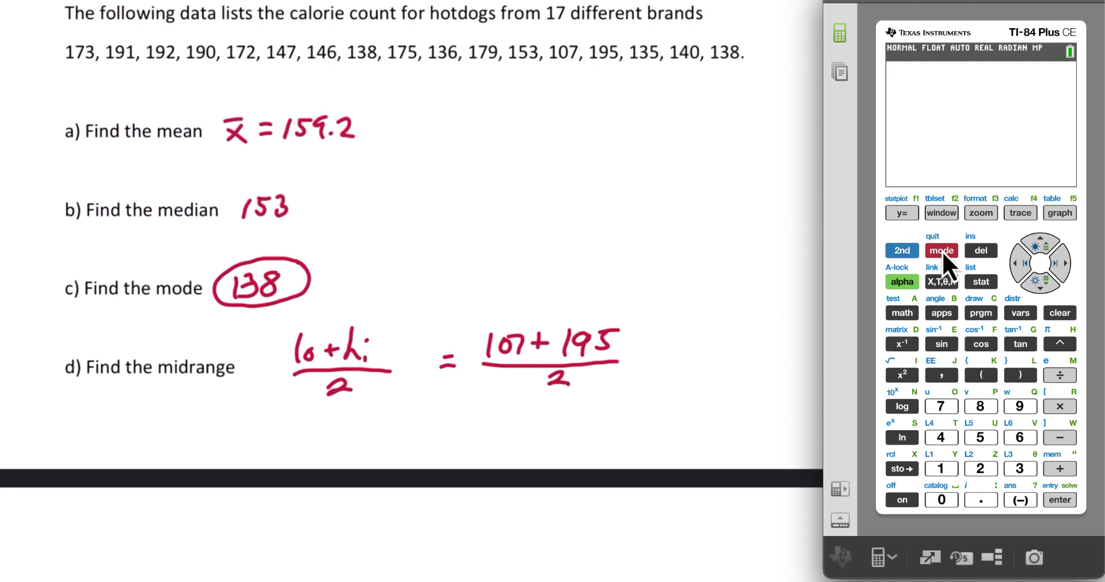
click(979, 377)
click(943, 470)
click(942, 500)
click(942, 406)
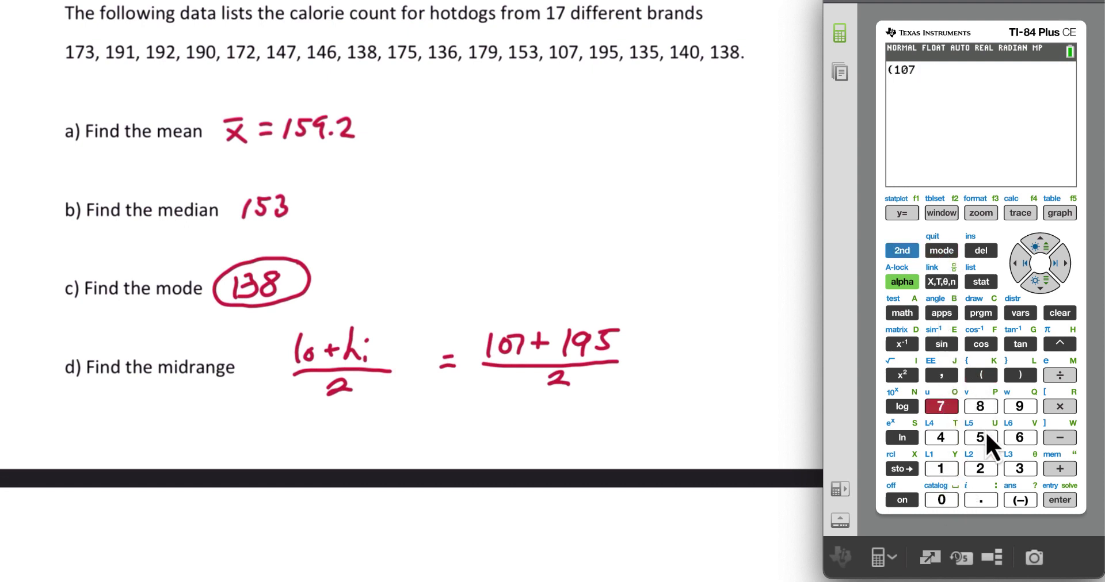
click(1061, 468)
click(942, 467)
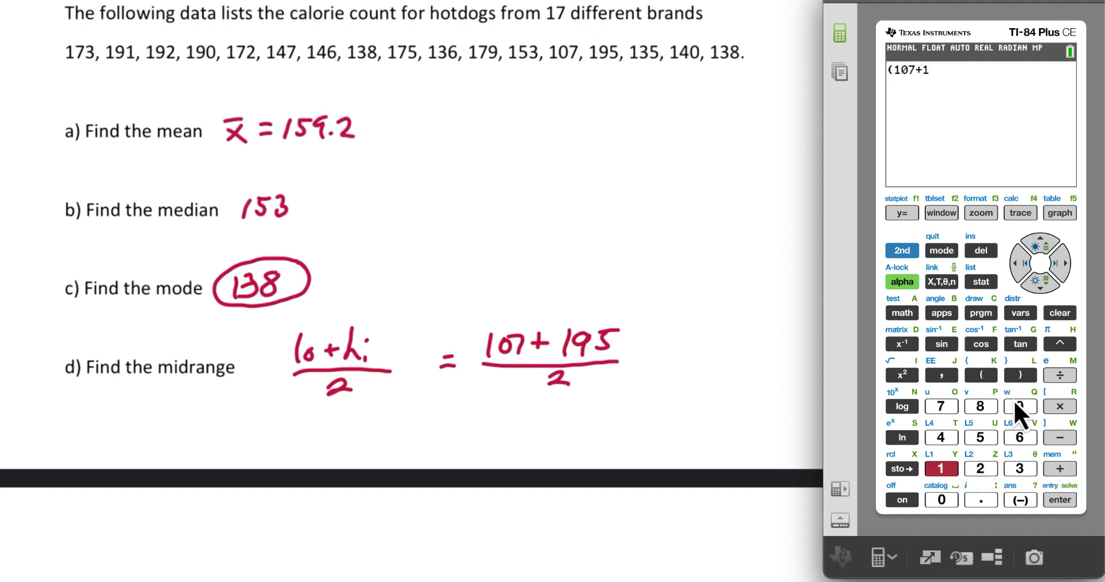
click(1015, 404)
click(982, 439)
click(1021, 377)
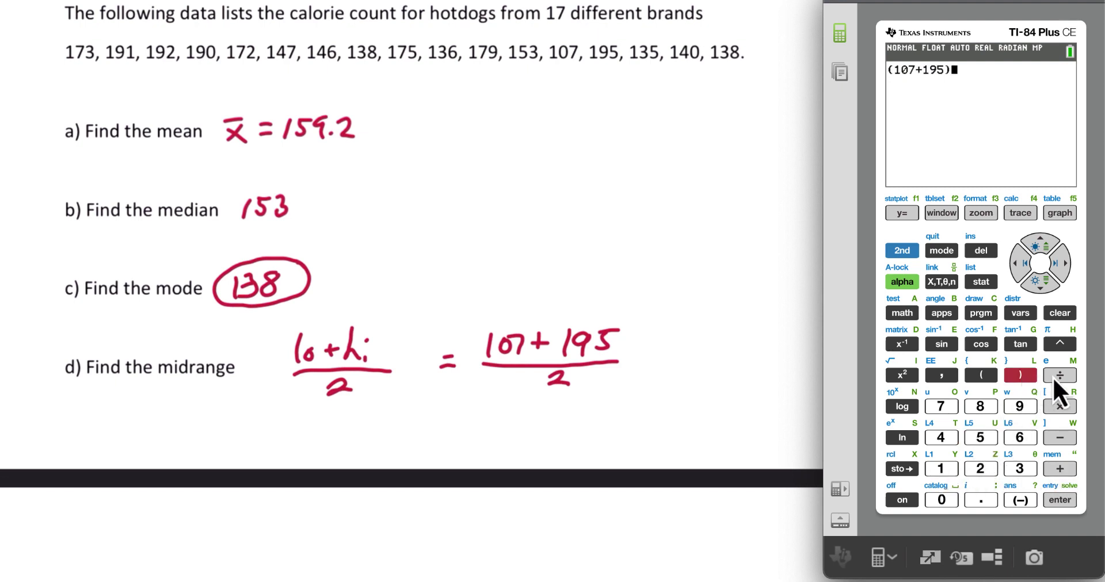
click(1056, 376)
click(986, 470)
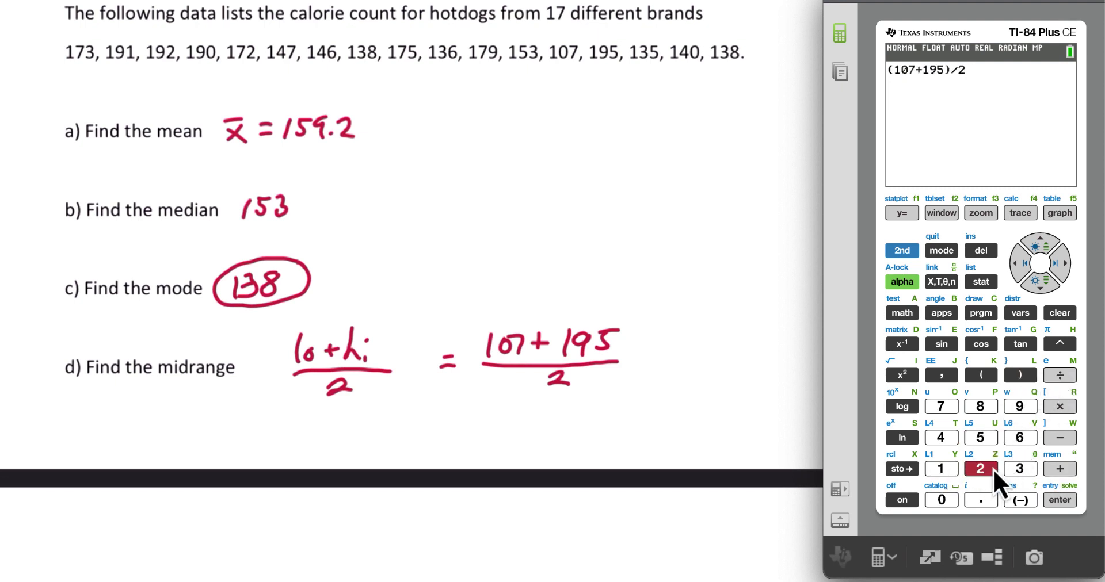
click(1067, 505)
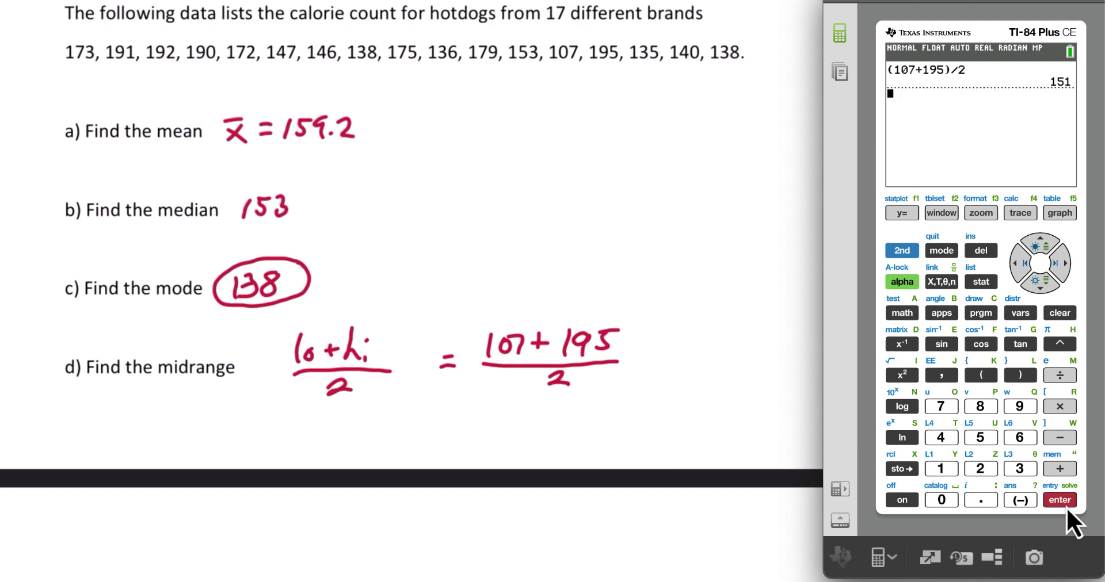